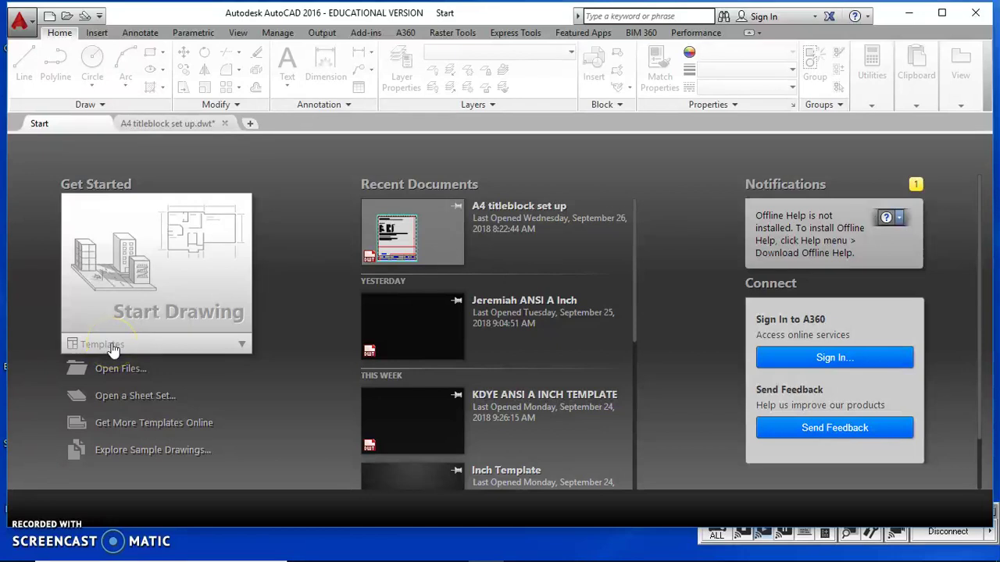
Step: Start a new drawing from the metric acadiso.dwt template
left_click(113, 346)
scroll(117, 383, "up", 5)
scroll(125, 396, "up", 3)
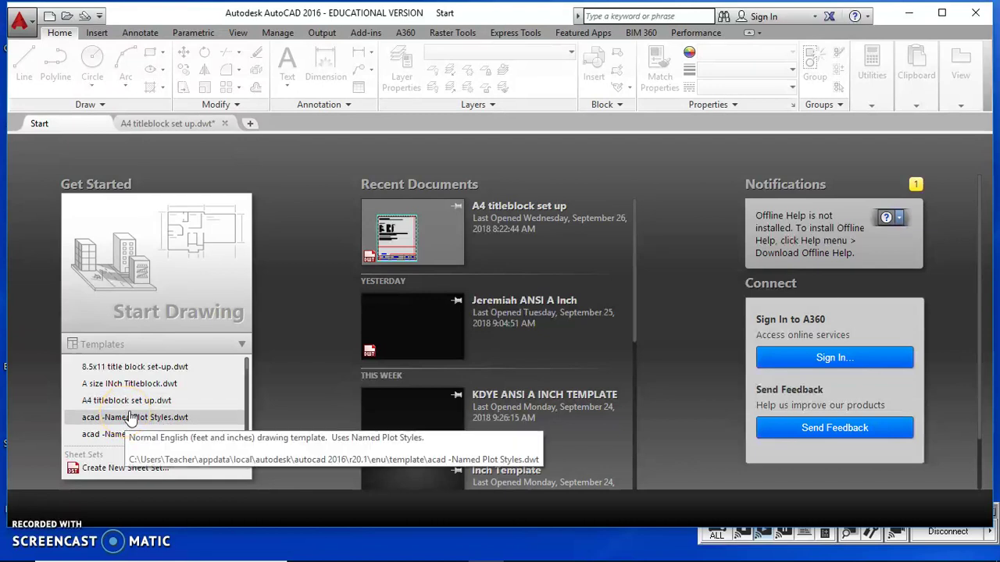
scroll(125, 415, "down", 2)
scroll(117, 405, "down", 3)
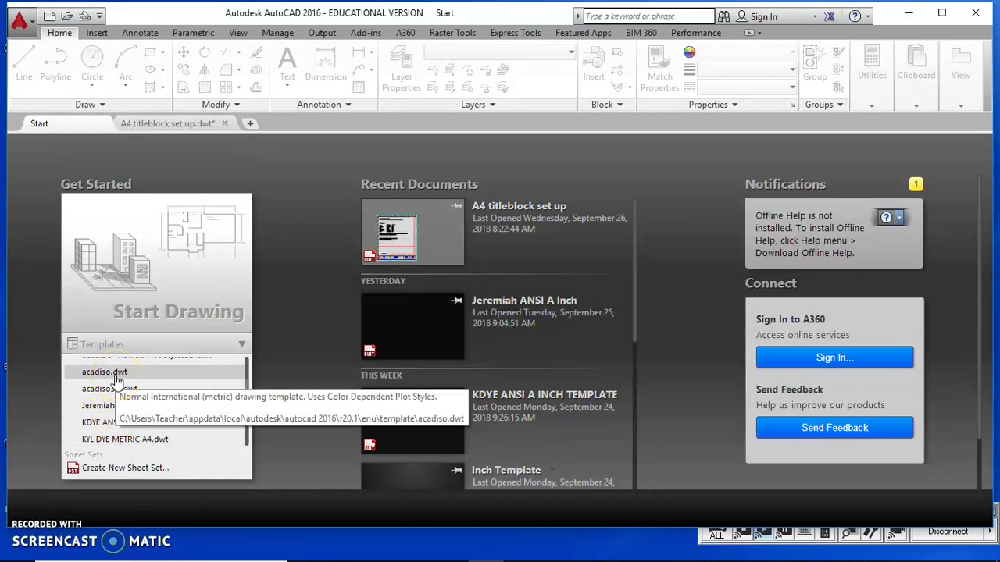
left_click(115, 389)
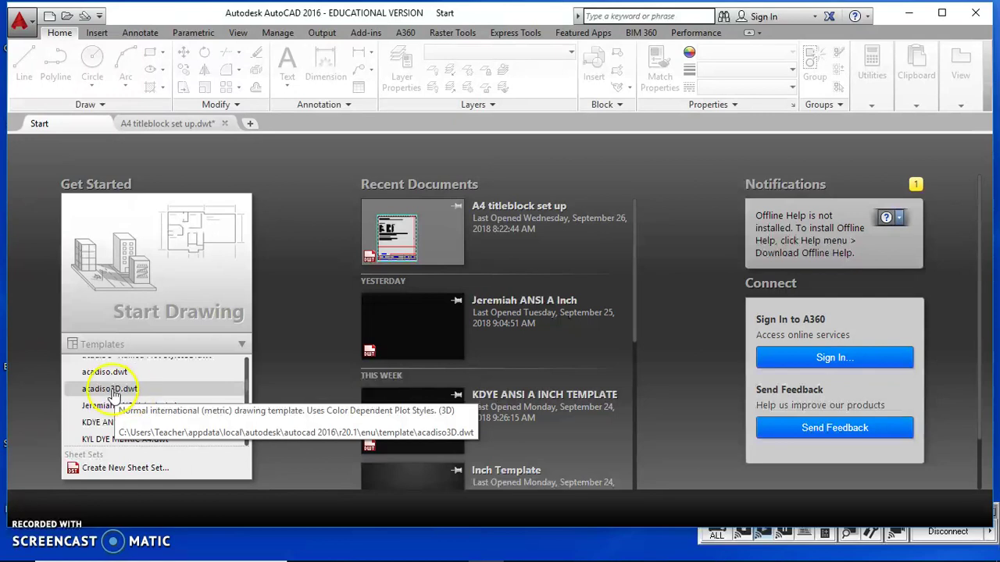
left_click(111, 380)
left_click(111, 381)
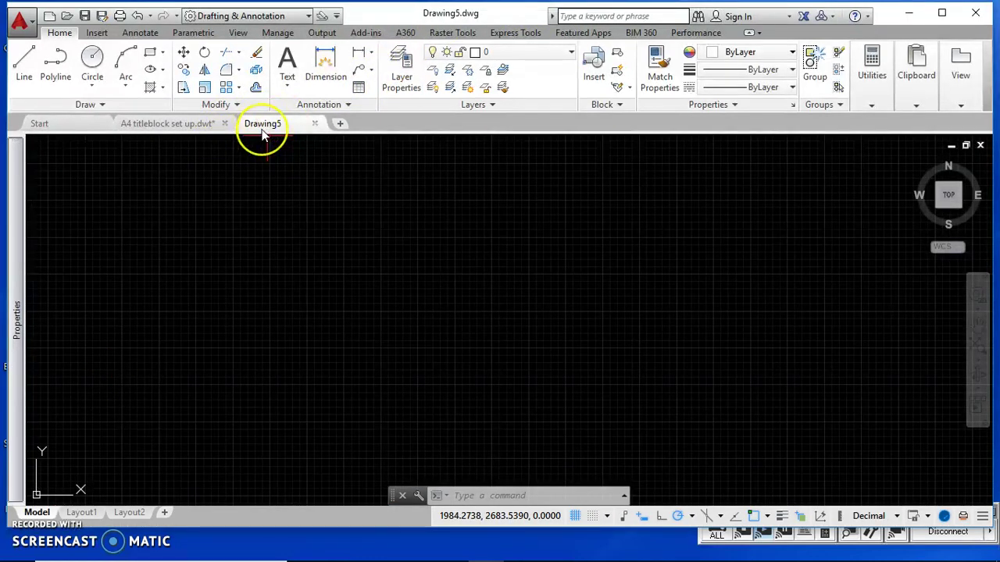
mouse_move(263, 134)
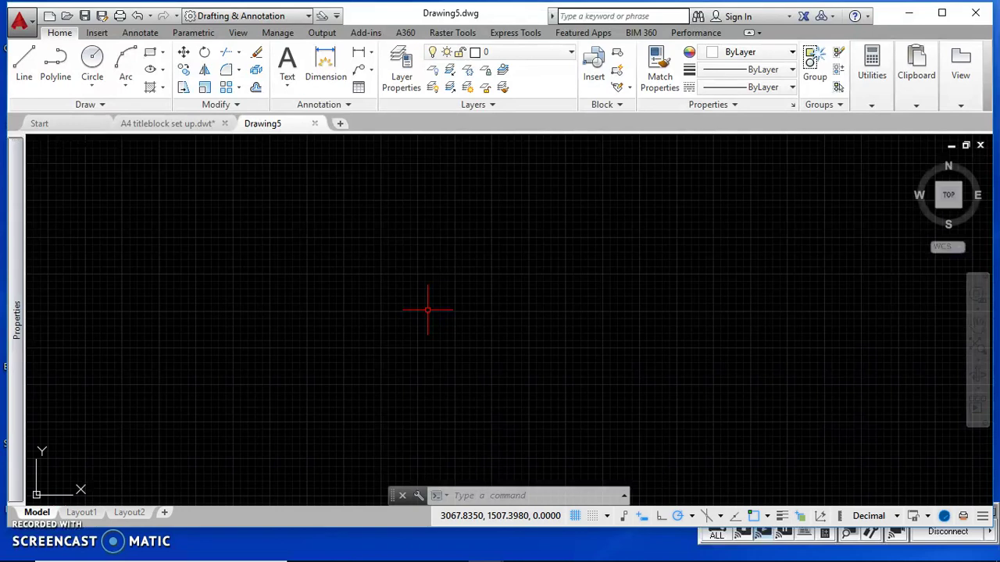
Step: Draw a rectangle 262 long and 200 wide just above and beside the origin
left_click(151, 55)
scroll(226, 390, "down", 3)
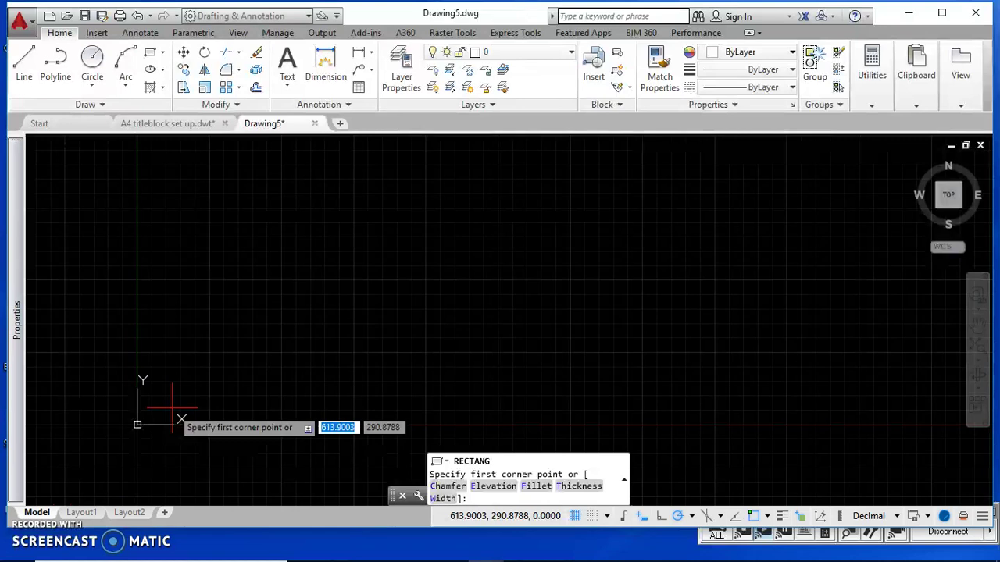
left_click(149, 403)
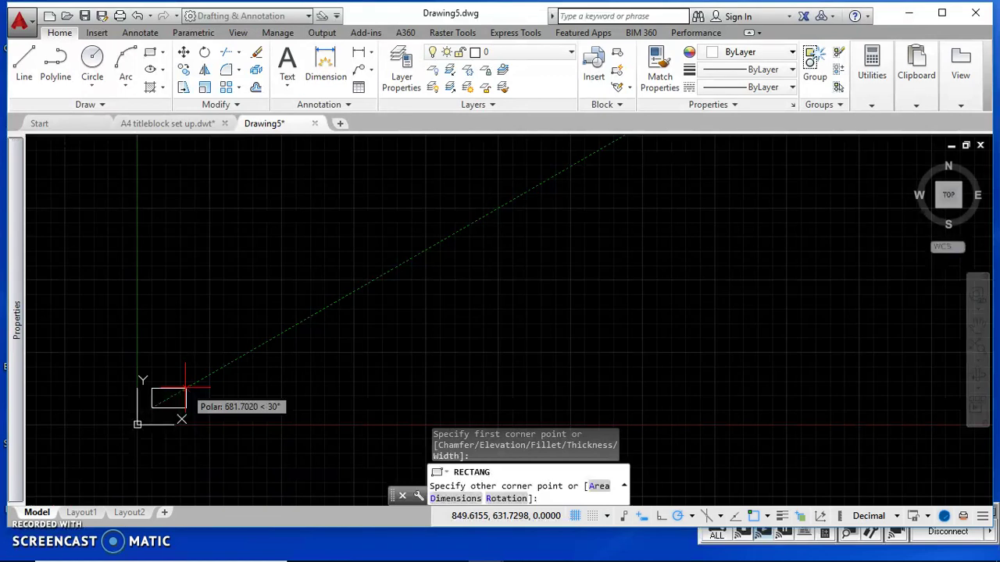
type("d")
key("Return")
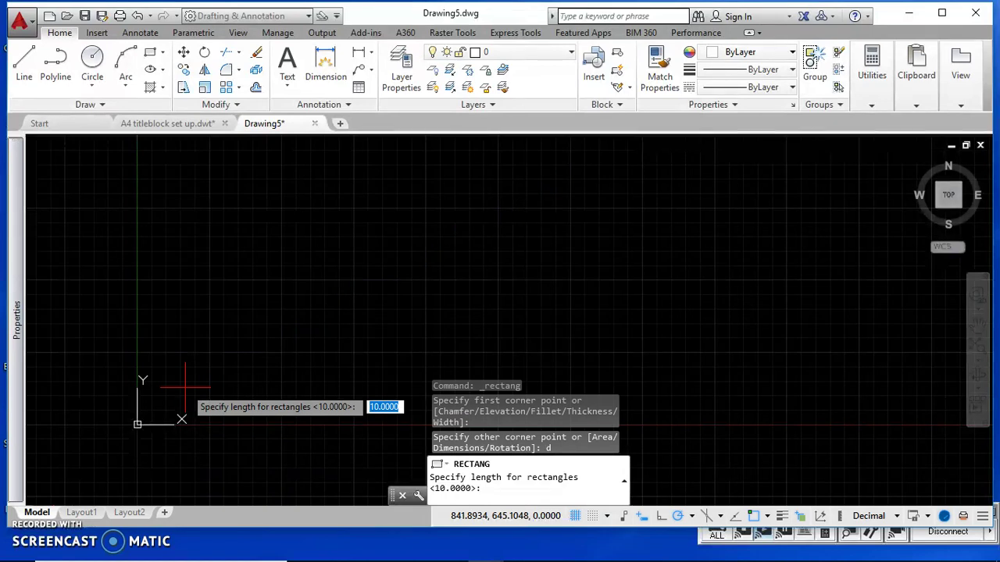
type("26")
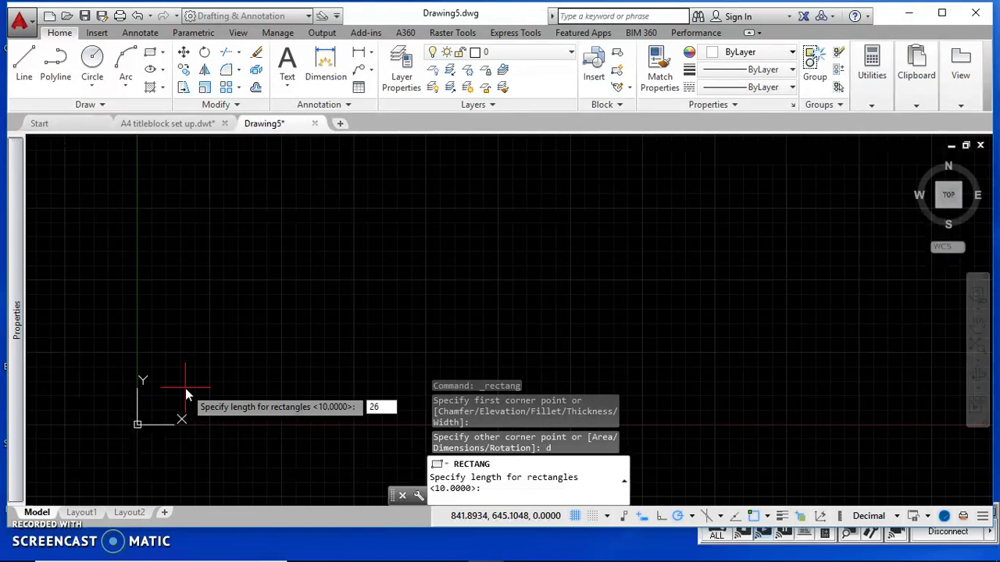
type("2")
key("Return")
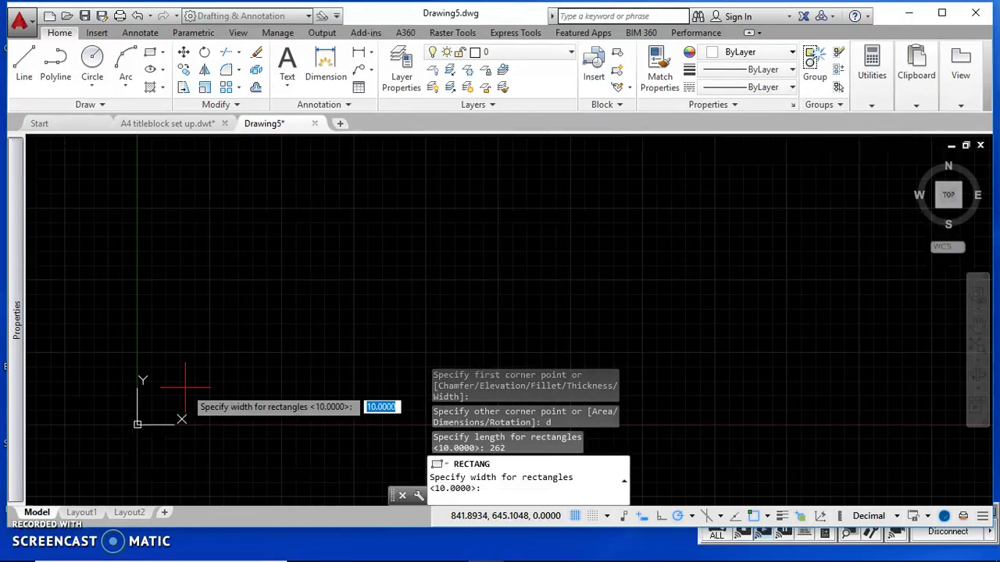
type("200")
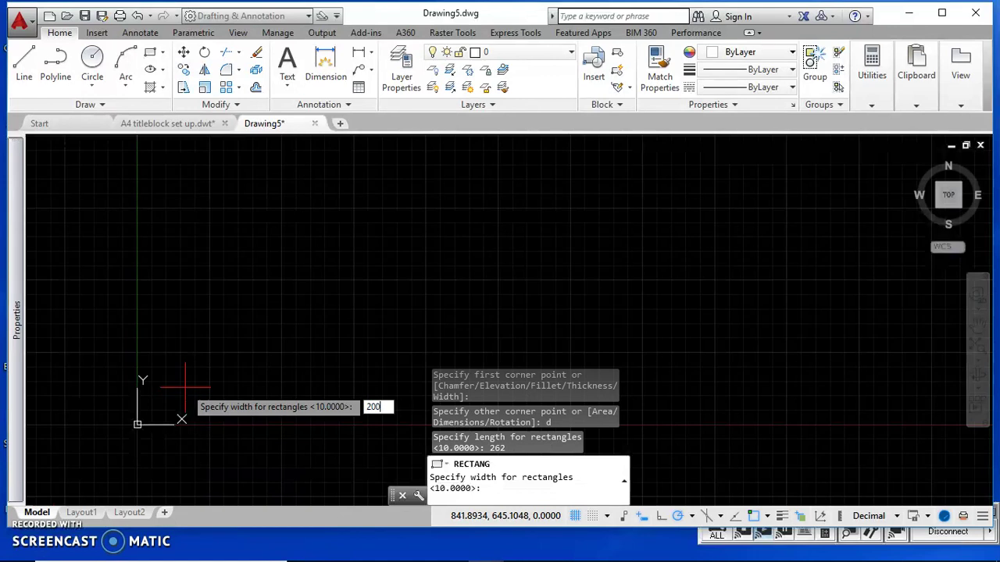
key("Return")
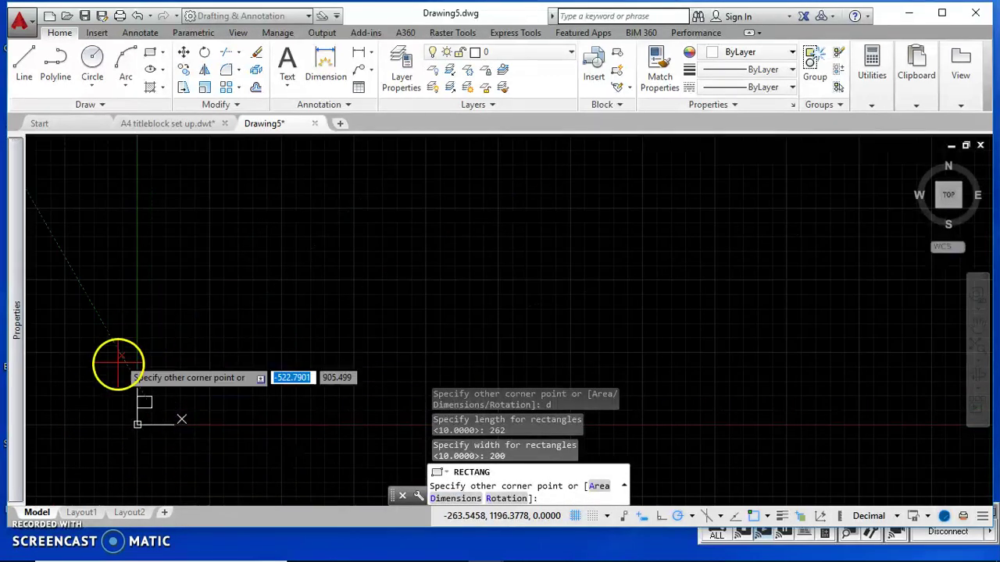
left_click(123, 406)
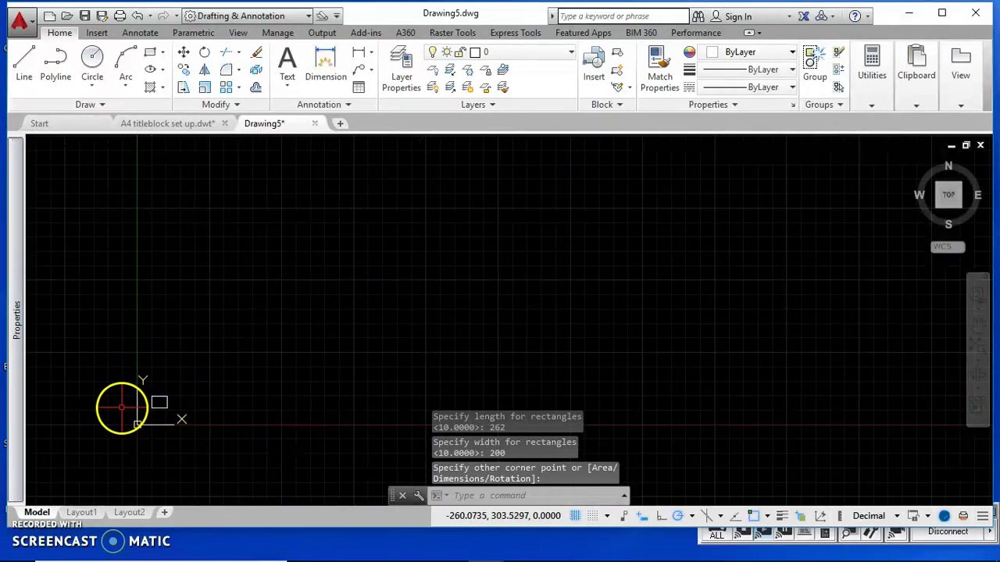
scroll(112, 401, "down", 2)
scroll(284, 478, "up", 1)
middle_click_drag(270, 411, 255, 322)
left_click(252, 341)
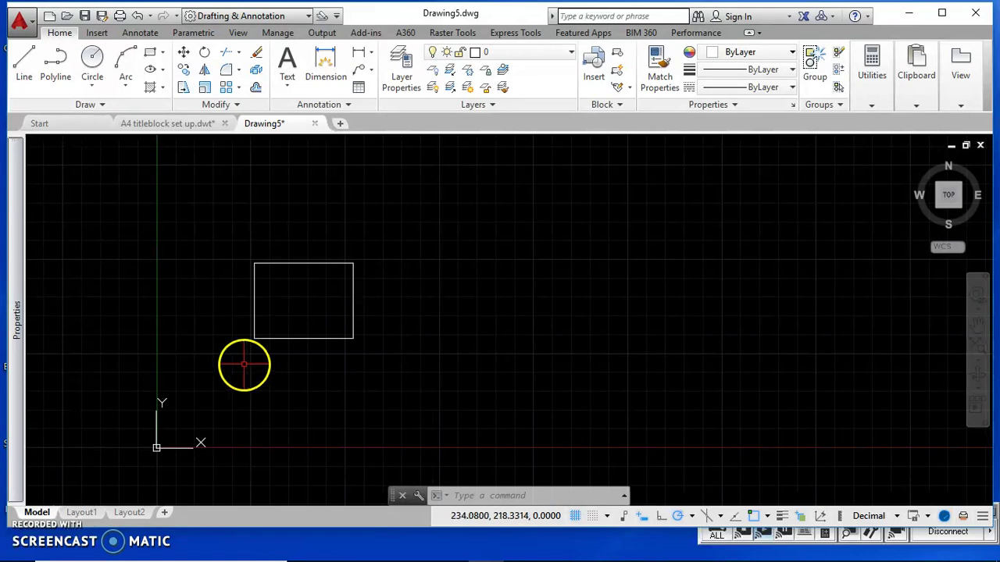
left_click(316, 332)
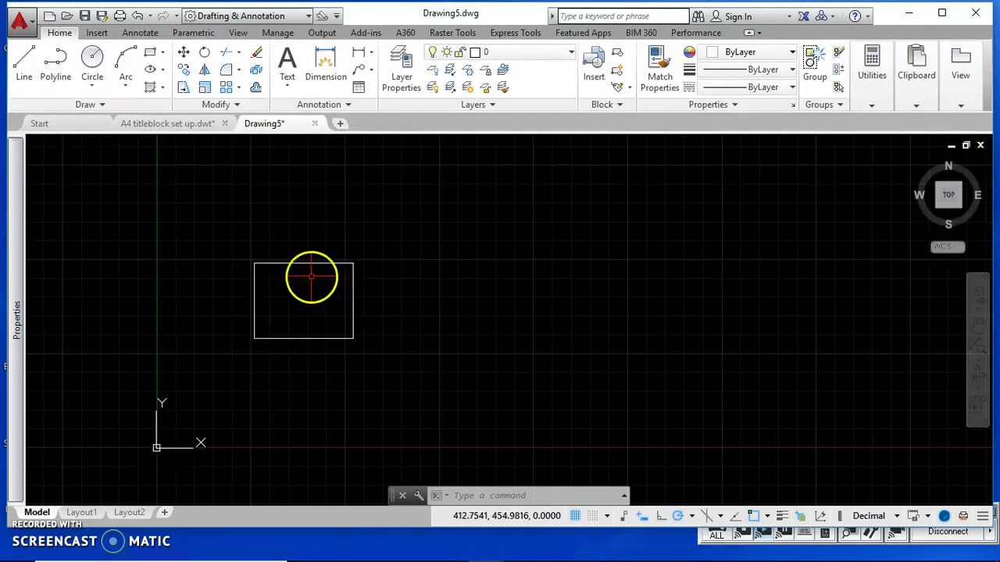
left_click(166, 418)
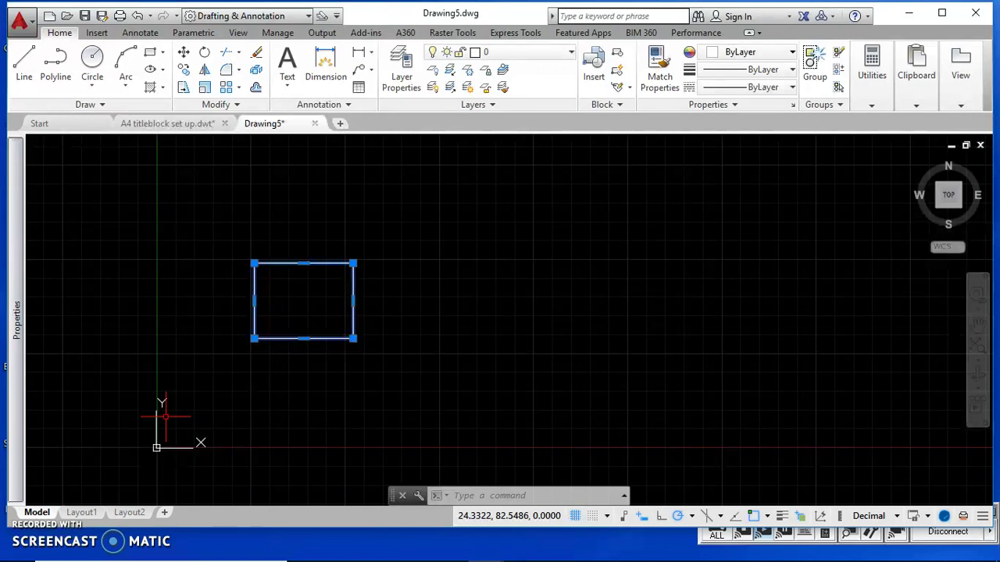
type("EXP")
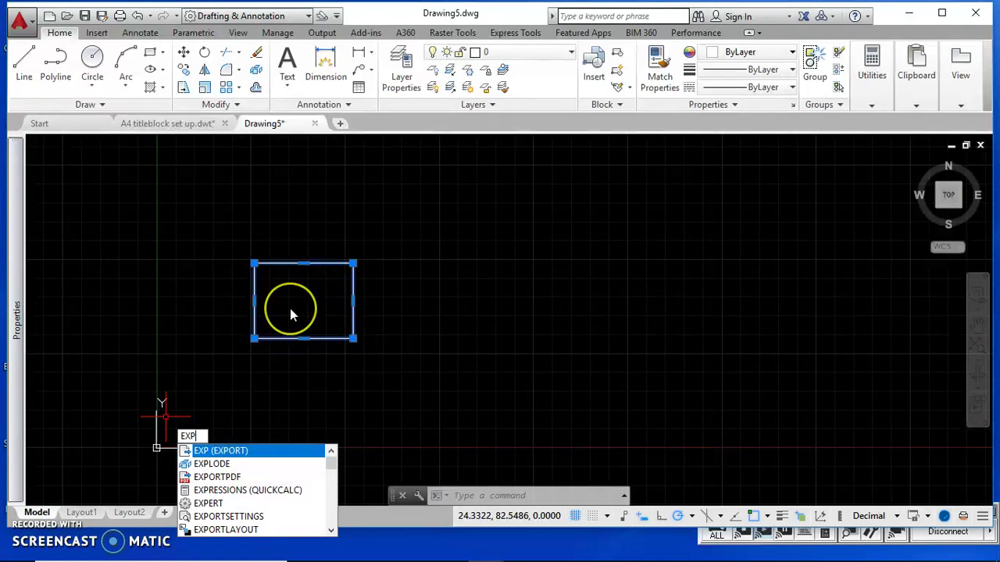
key("Escape")
key("Escape")
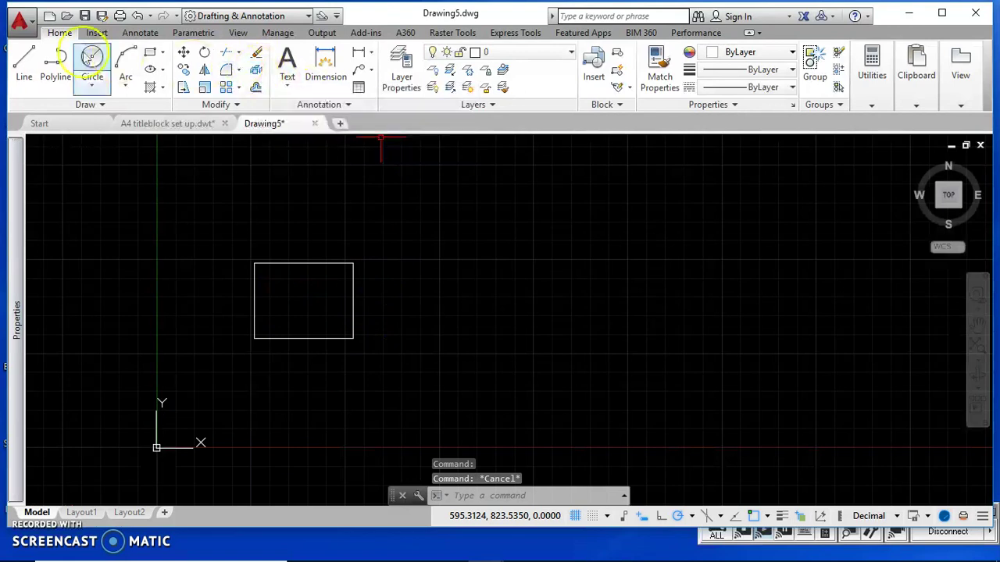
Step: Explode the rectangle into separate lines and check that its edges can be selected individually
left_click(258, 74)
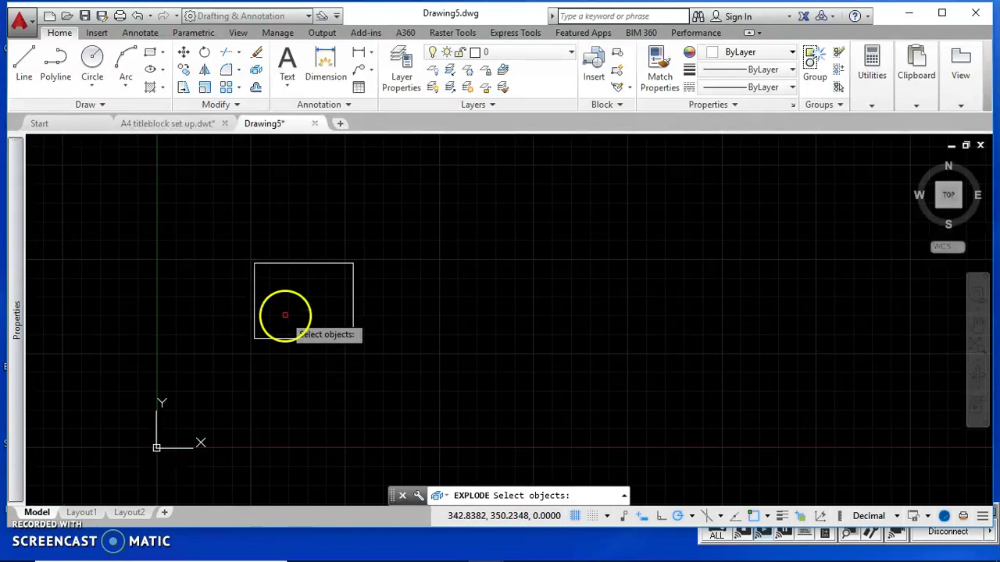
left_click(280, 337)
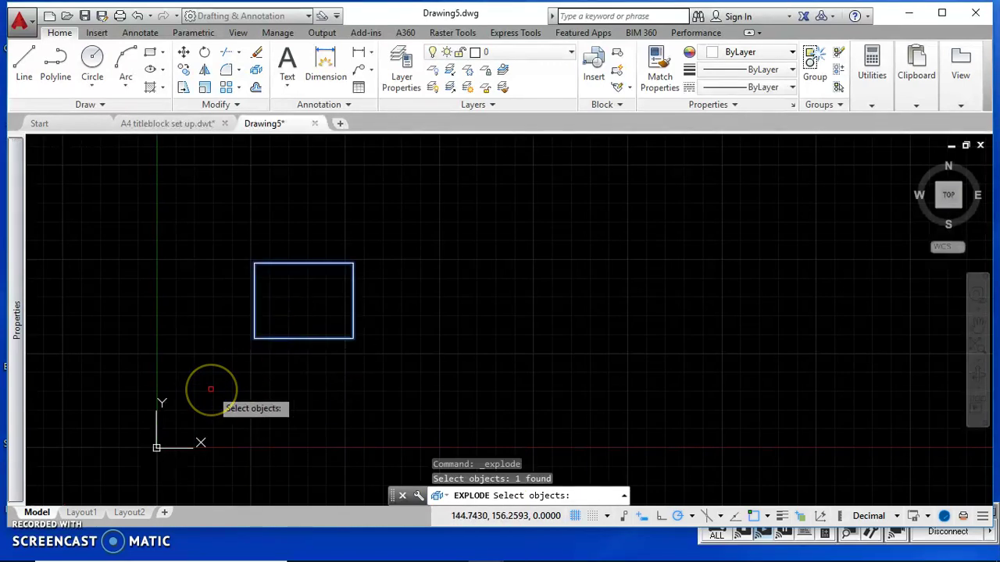
key("Return")
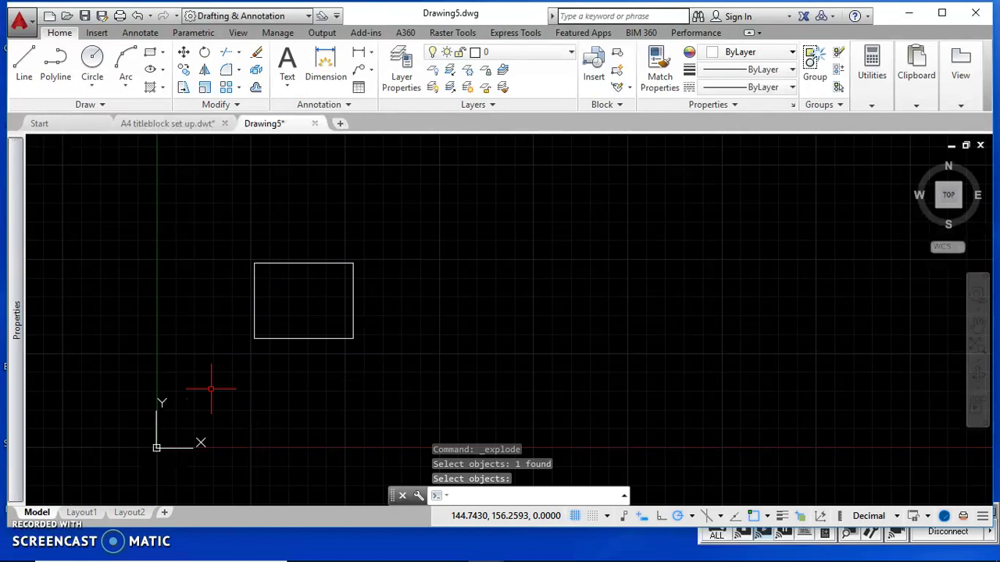
left_click(286, 337)
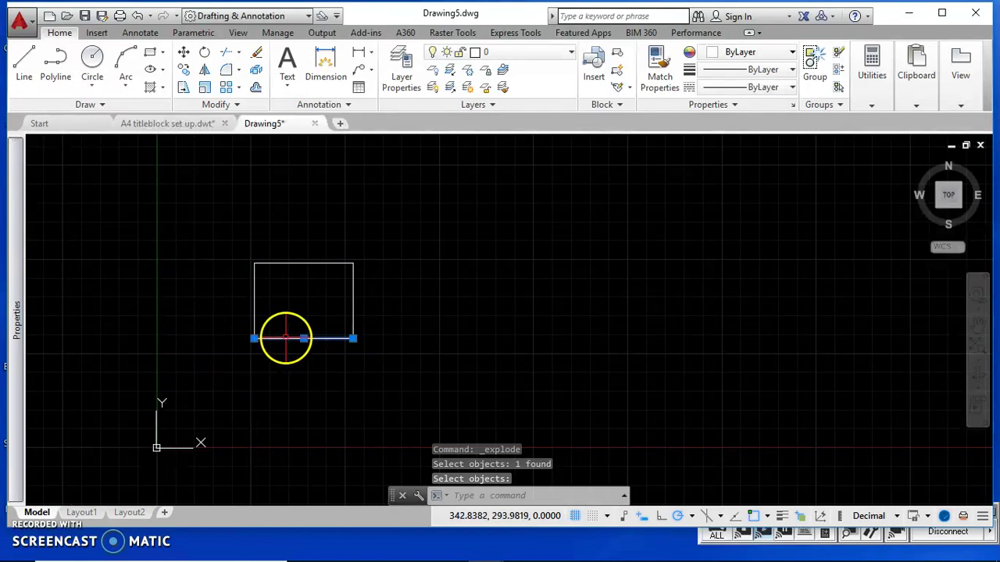
key("Escape")
key("Escape")
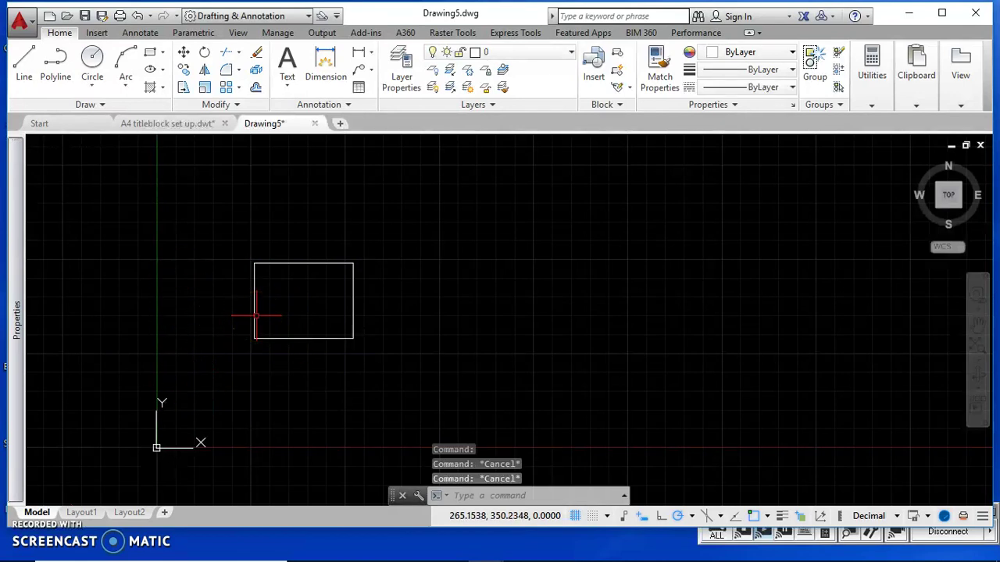
left_click(250, 306)
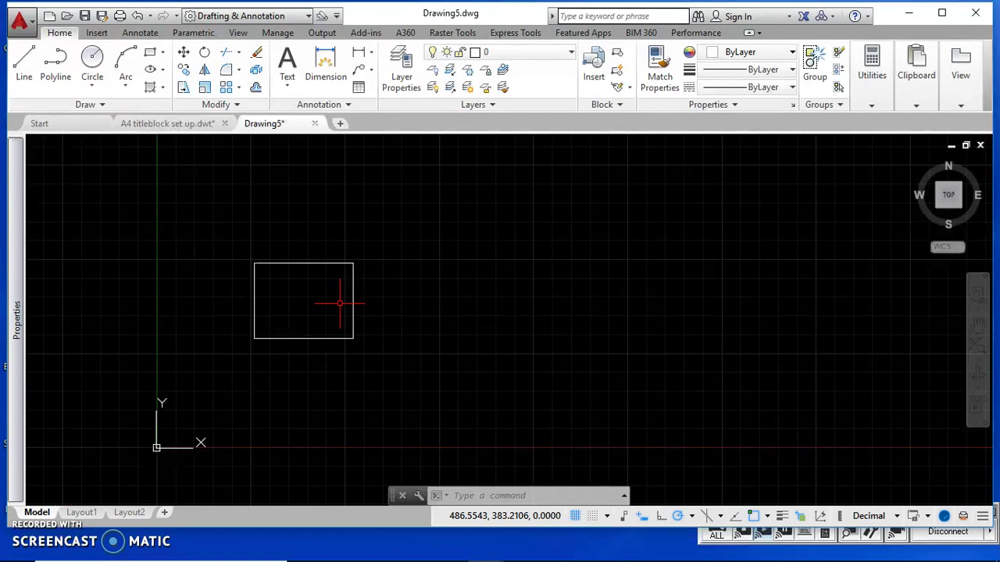
Step: Offset the rectangle's right edge inward by 40.66, and offset the resulting line another 40.66 in the same direction
type("off")
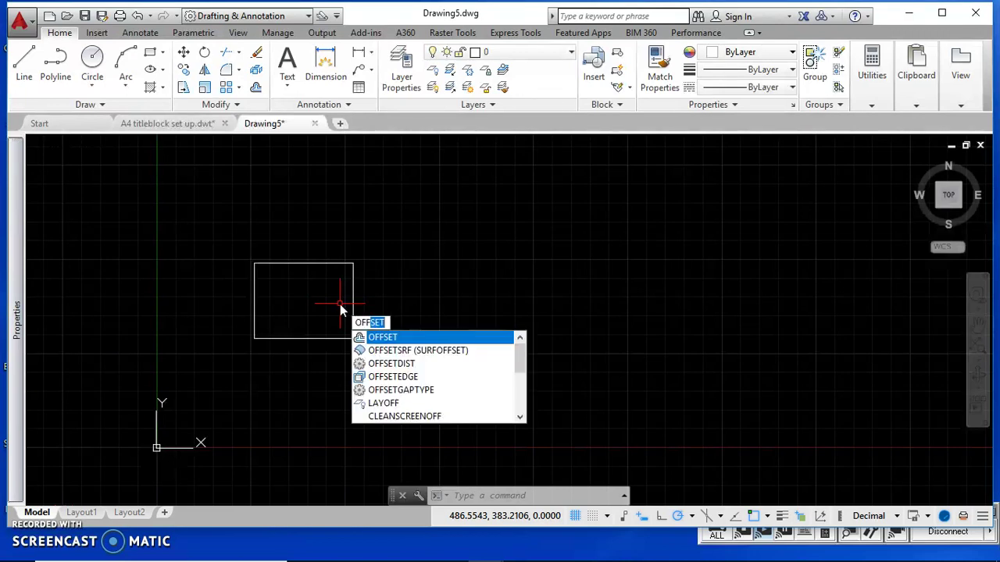
key("Return")
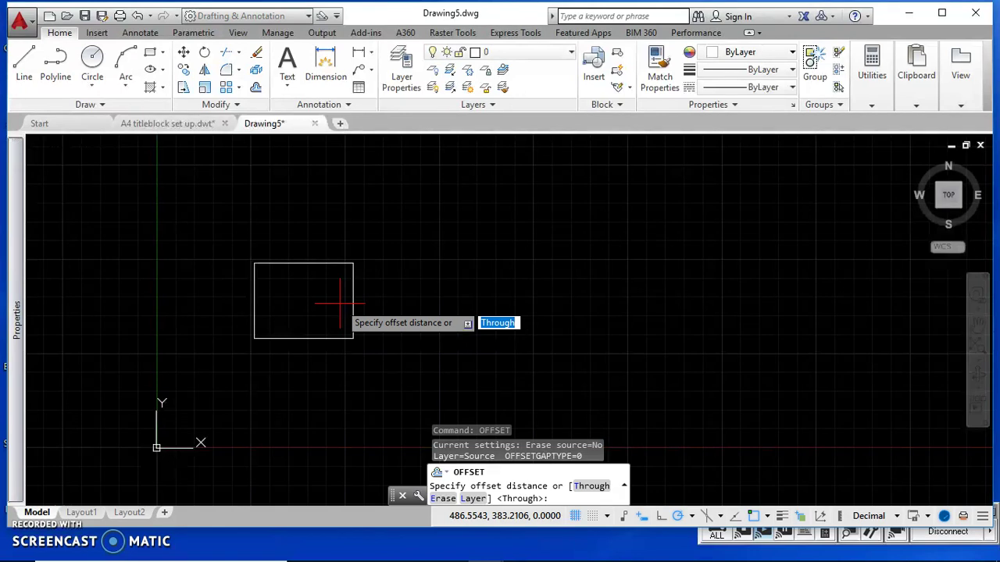
left_click(315, 292)
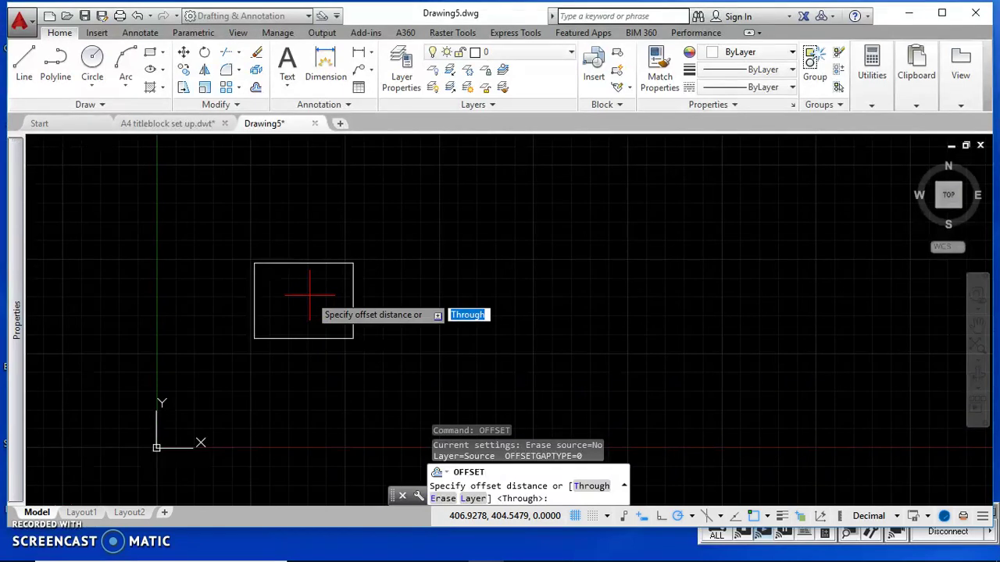
type("40.66")
key("Return")
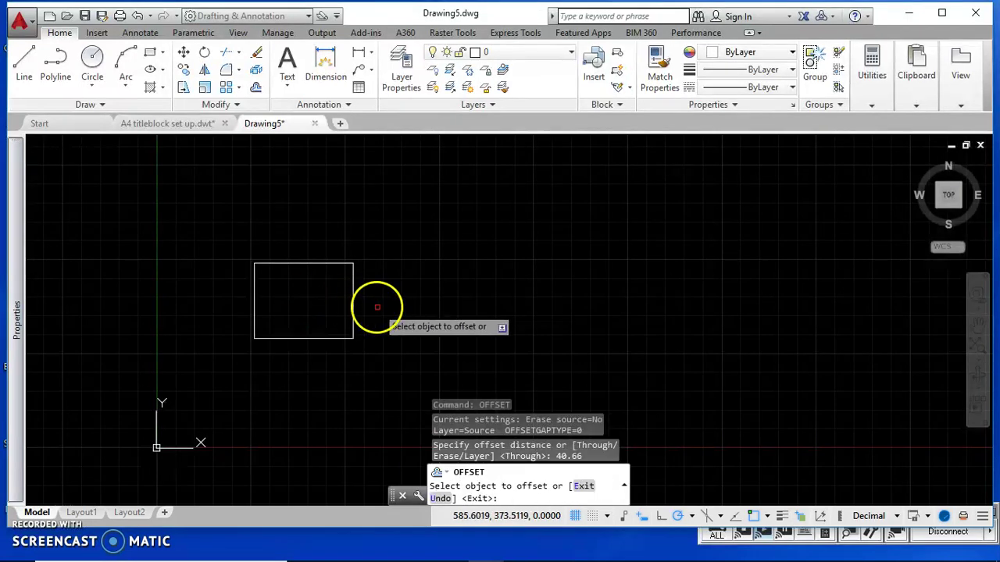
left_click(352, 306)
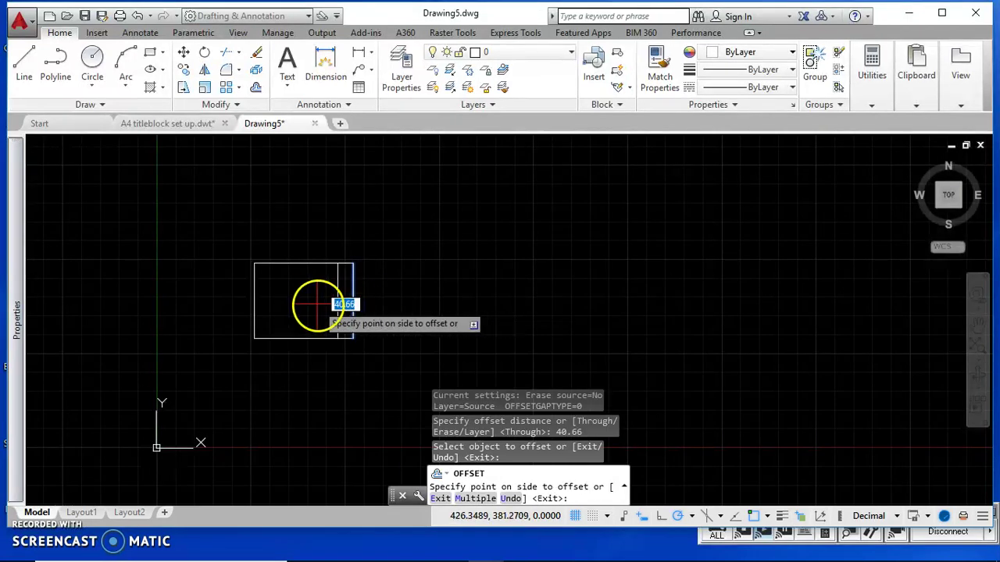
left_click(318, 305)
left_click(338, 305)
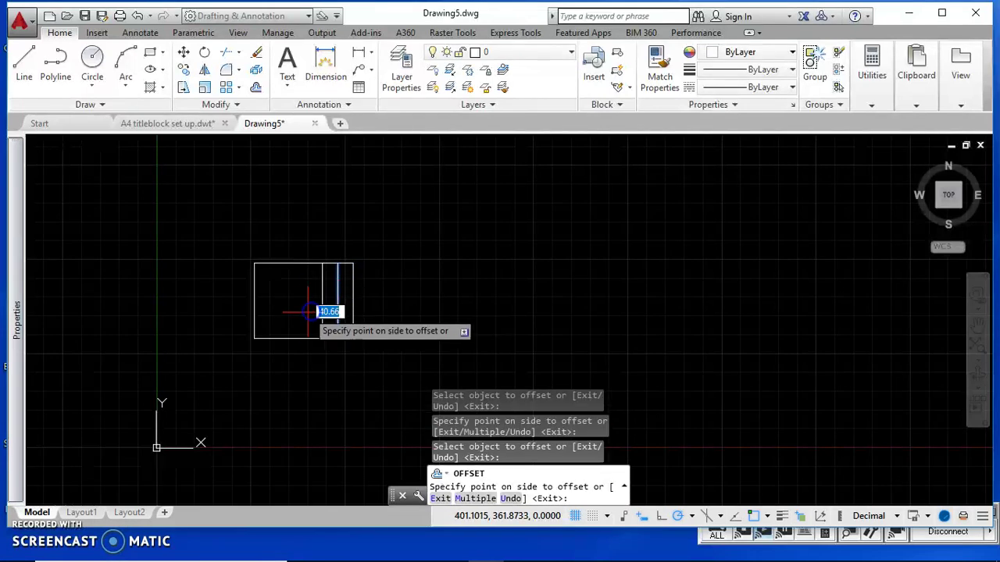
left_click(315, 306)
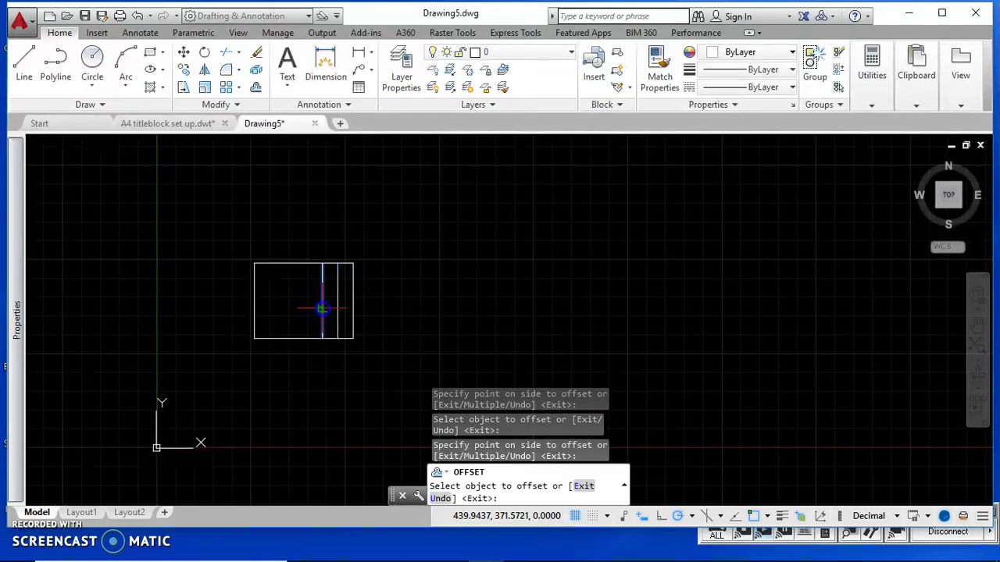
Step: Offset the innermost vertical line 96.56 toward the left edge and the rectangle's bottom edge 9.66 upward
left_click(322, 306)
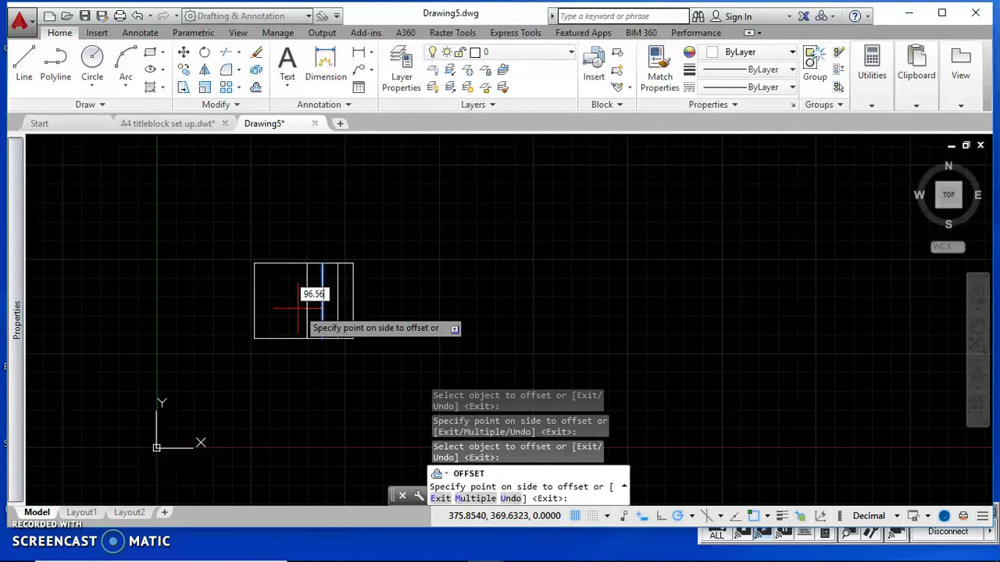
left_click(297, 308)
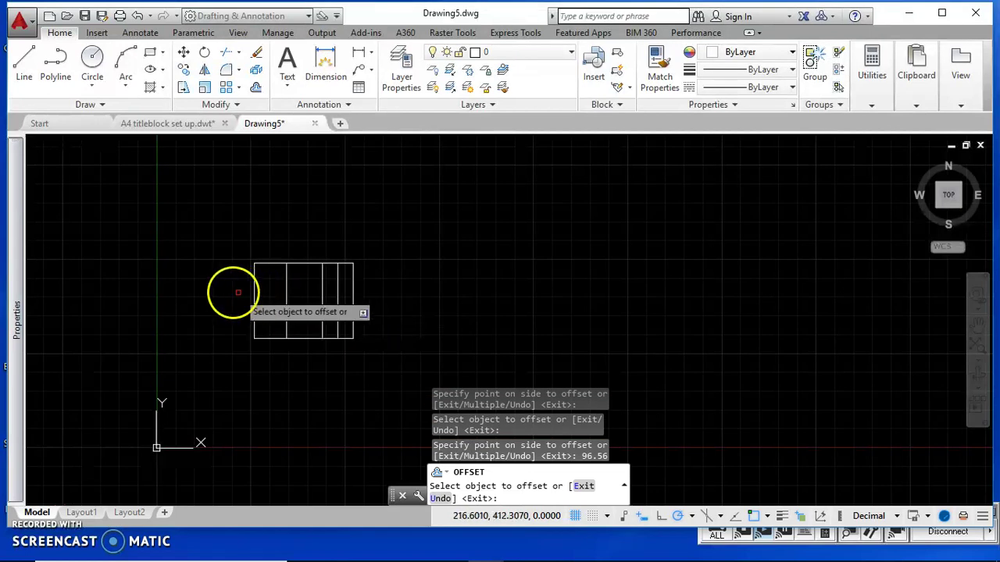
left_click(305, 339)
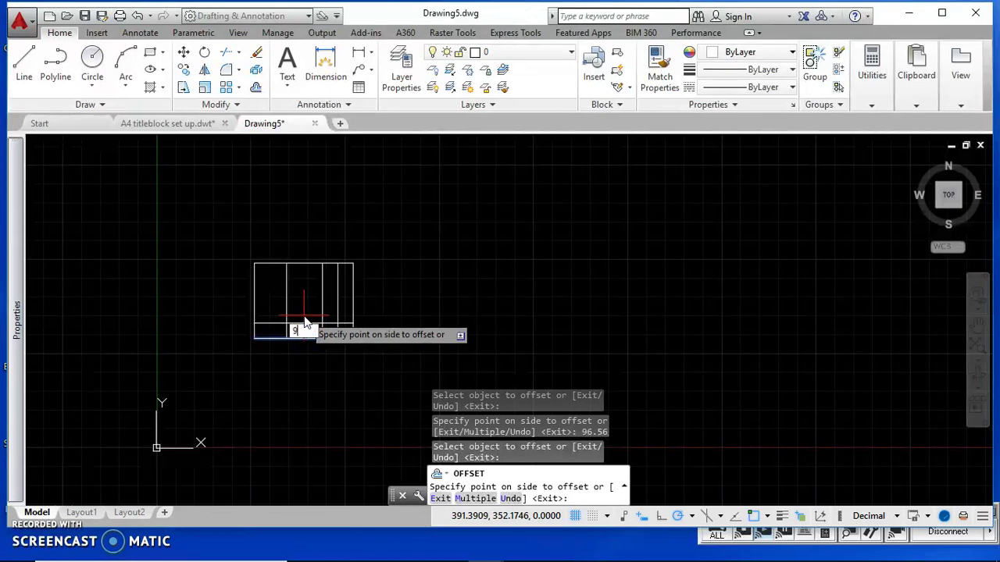
key("Return")
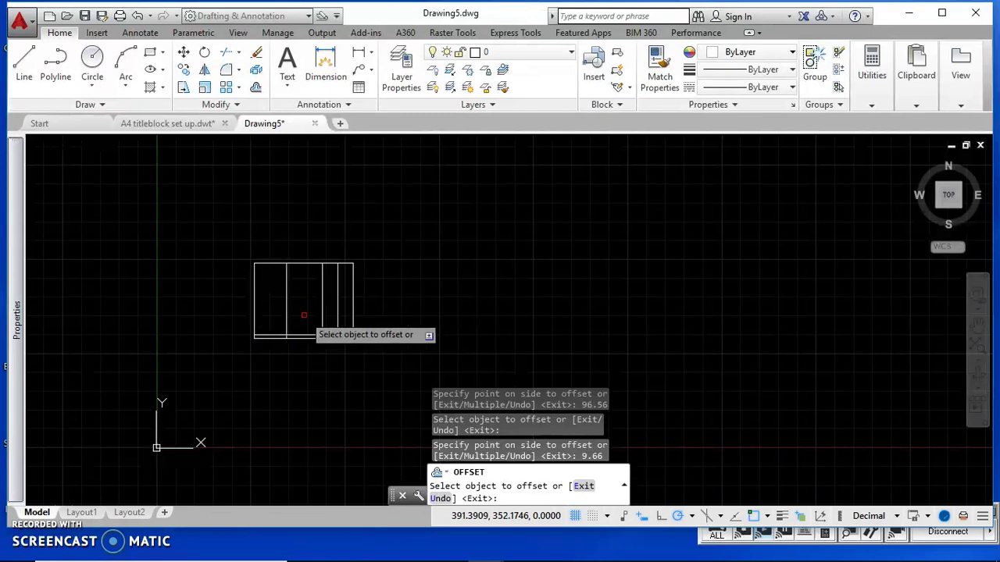
Step: Offset the line just above the rectangle's bottom edge another 9.66 upward and finish offsetting
scroll(301, 326, "up", 2)
left_click(305, 333)
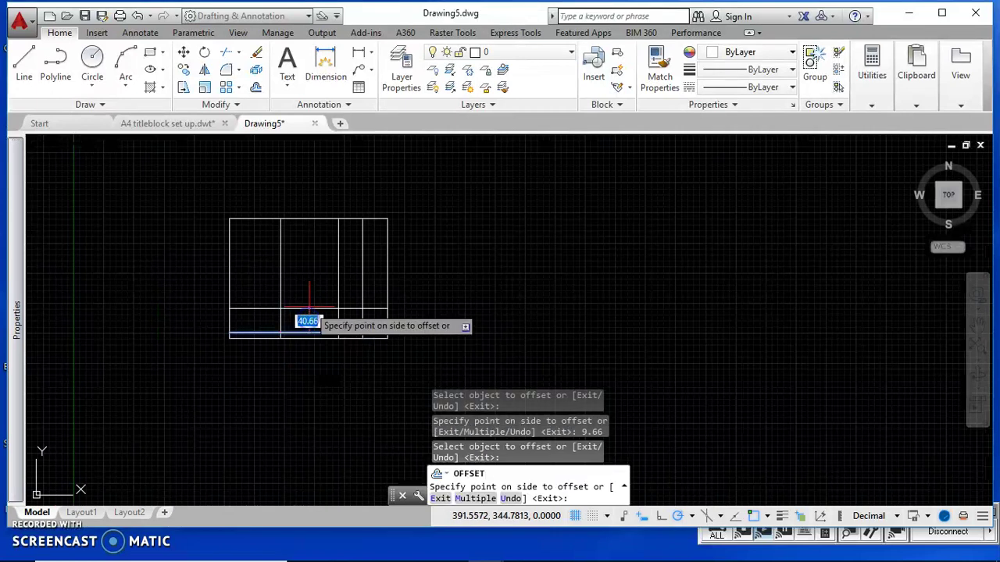
key("Return")
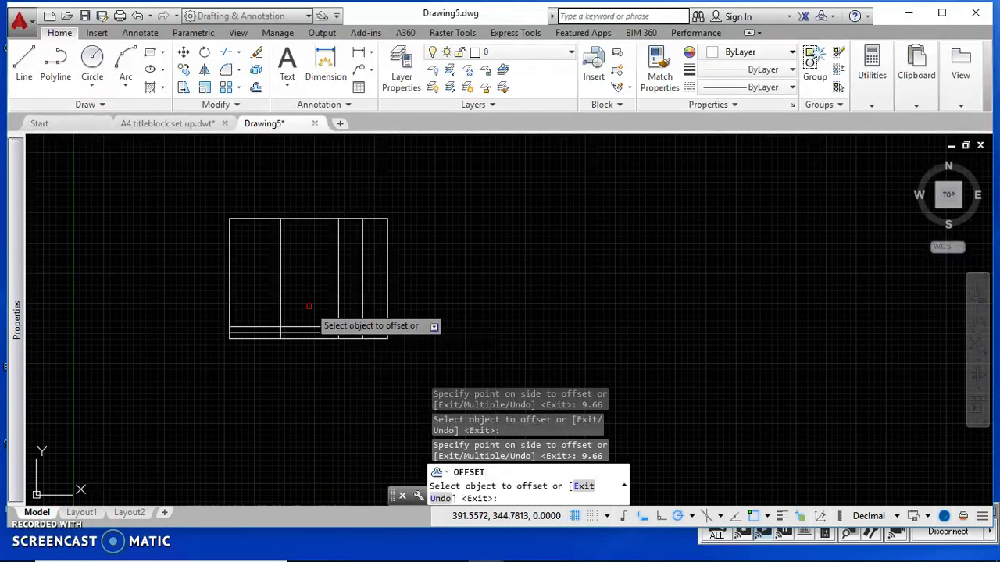
key("Escape")
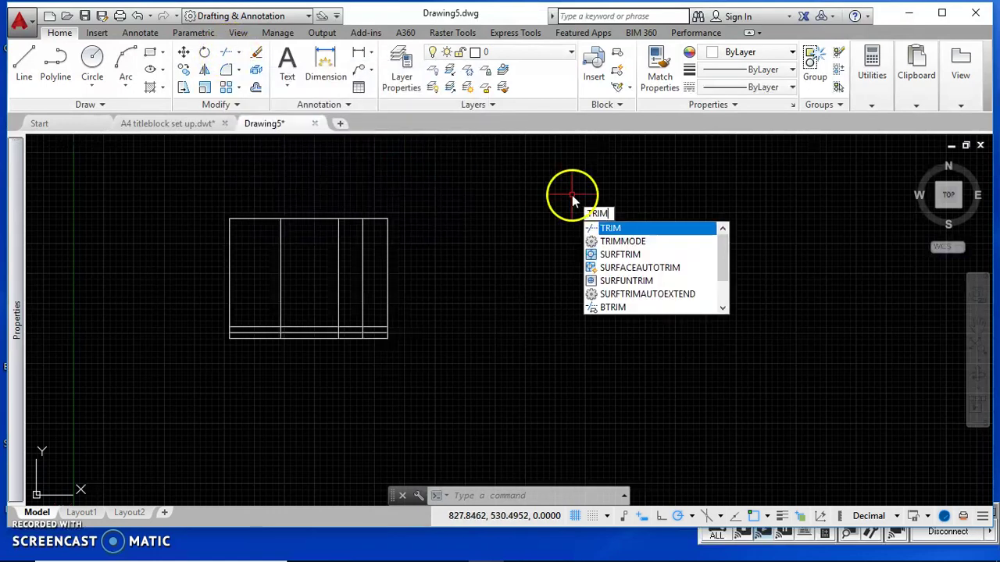
Step: Trim the three inner vertical lines above the upper horizontal offset line, using all lines as cutting edges
key("Return")
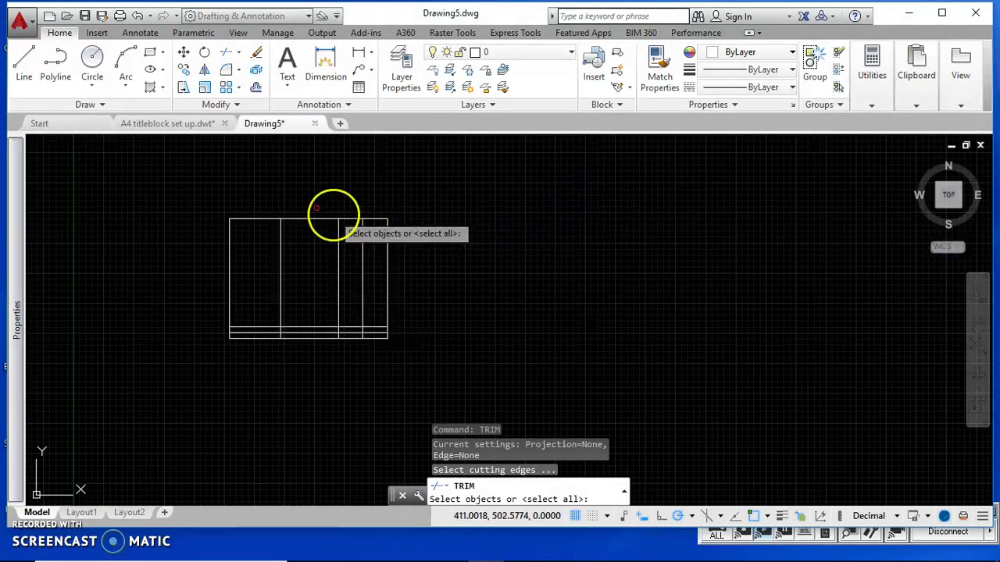
left_click(210, 194)
left_click(438, 367)
right_click(364, 346)
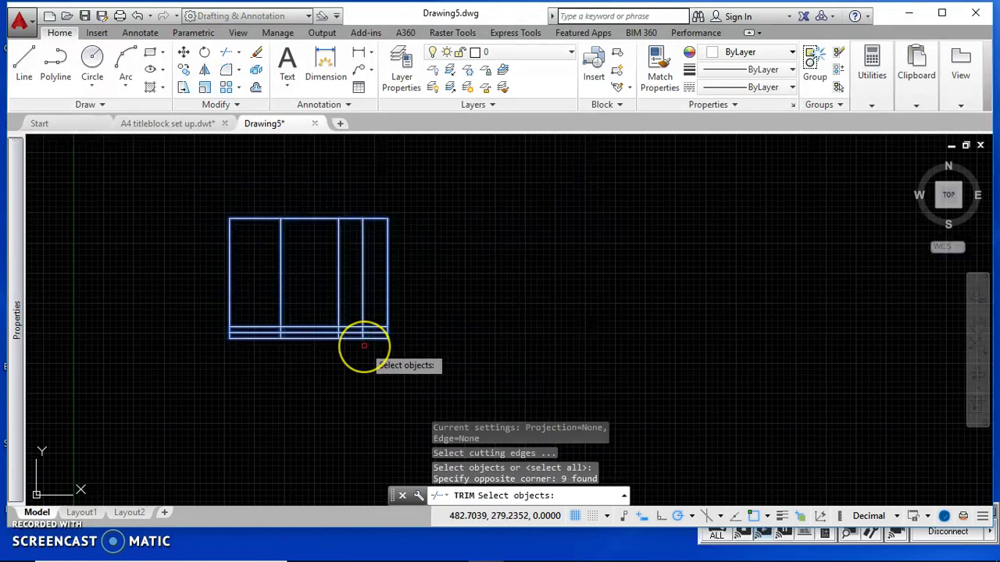
left_click(366, 273)
left_click(339, 279)
left_click(282, 271)
left_click(246, 335)
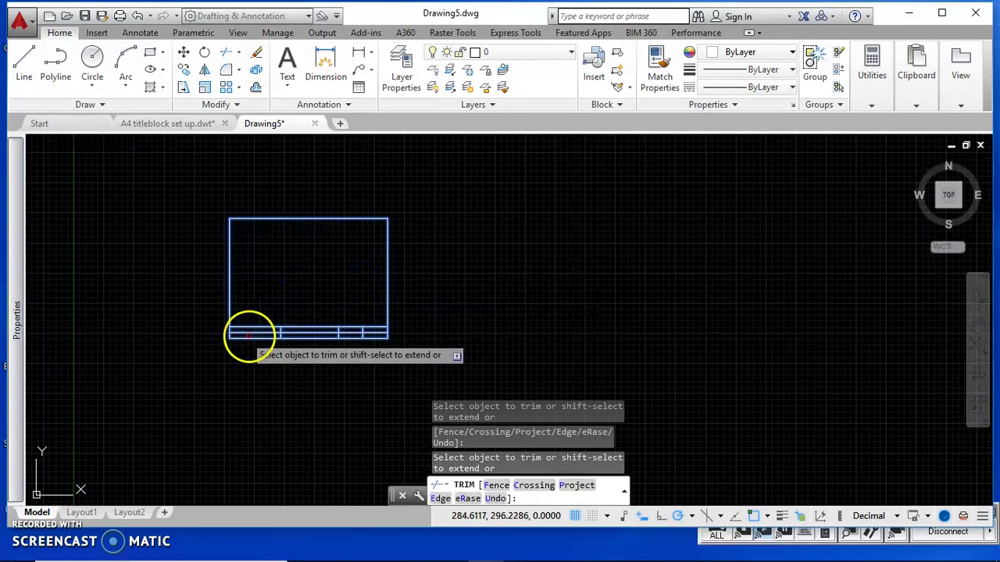
left_click(316, 359)
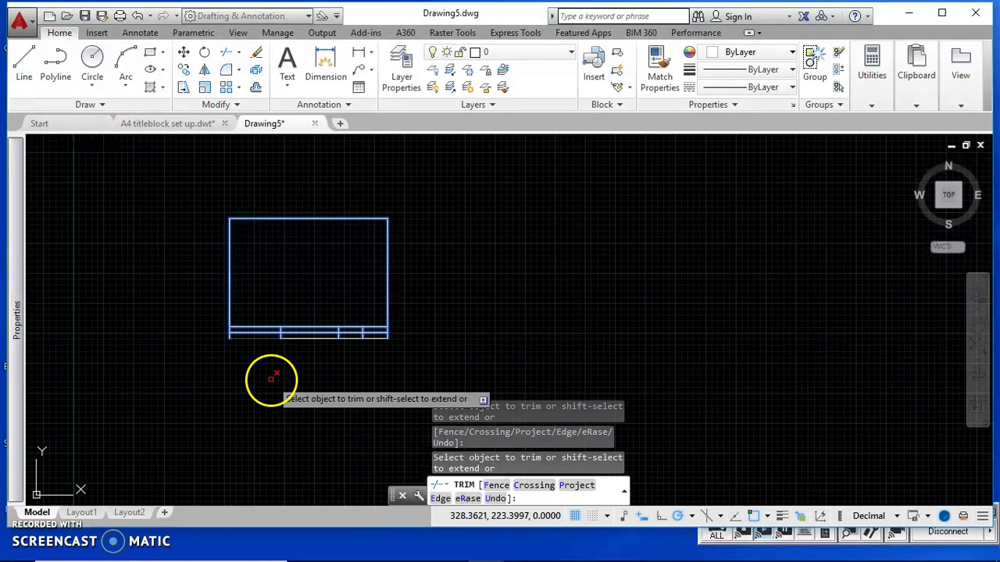
key("Escape")
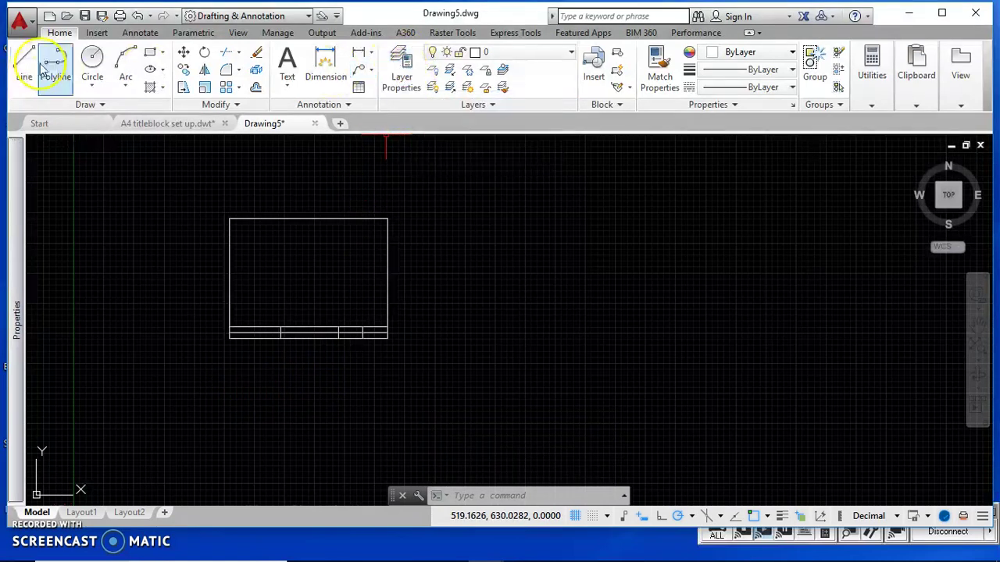
Step: Create a new layer named Border
left_click(400, 75)
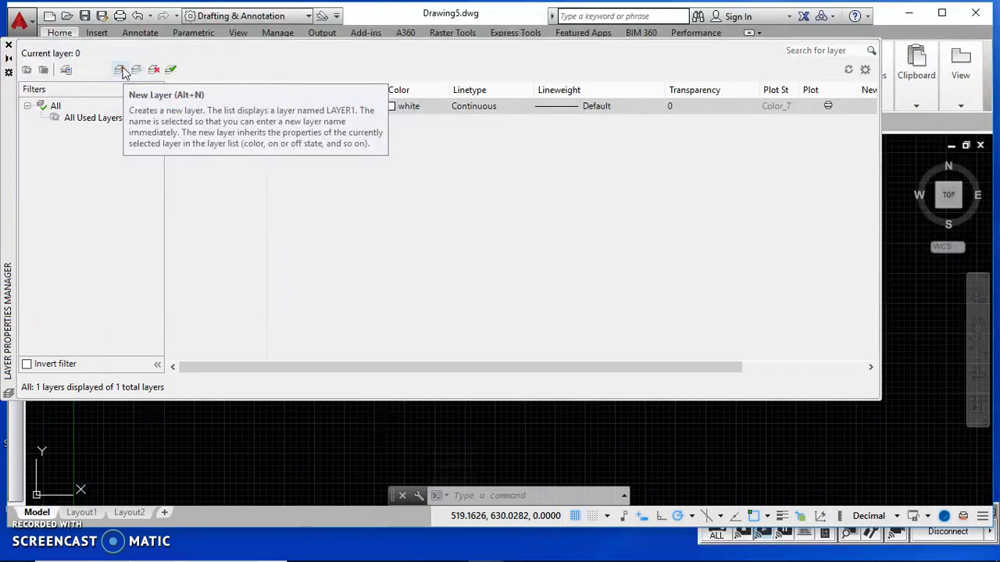
left_click(123, 69)
type("Border")
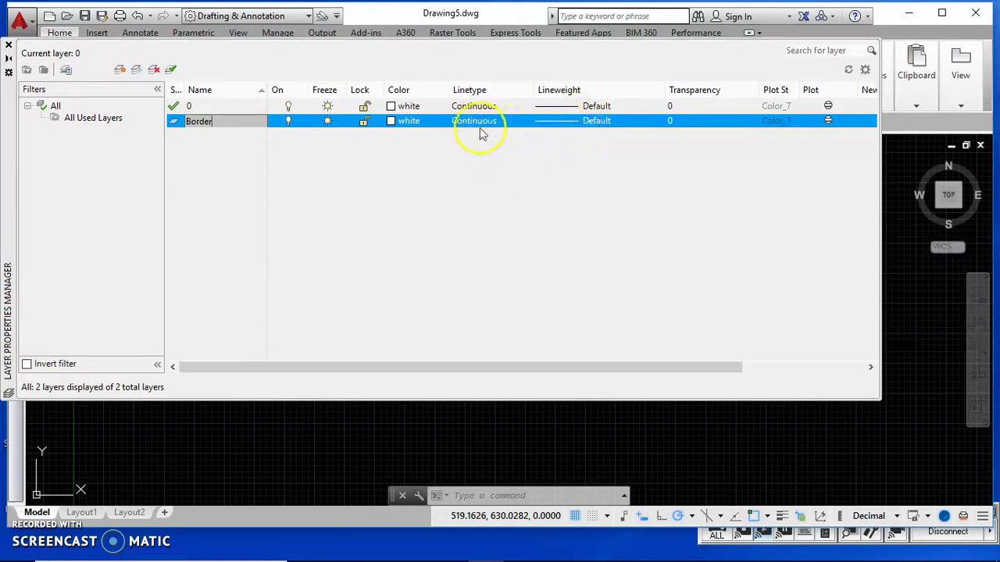
Step: Set the Border layer's lineweight to 0.70 mm
left_click(565, 125)
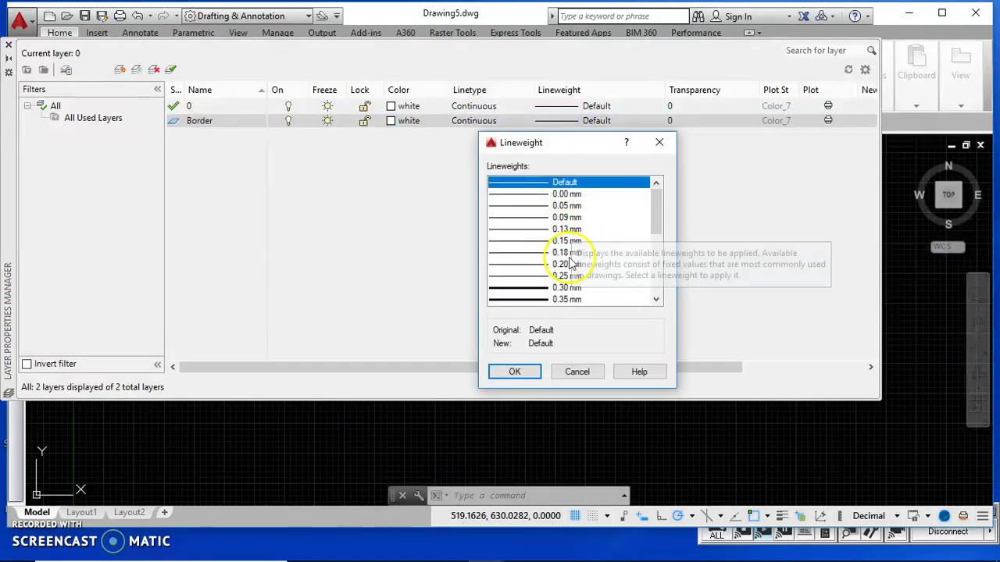
left_click(657, 299)
left_click(656, 298)
left_click(656, 298)
left_click(657, 298)
left_click(656, 298)
left_click(656, 299)
left_click(656, 299)
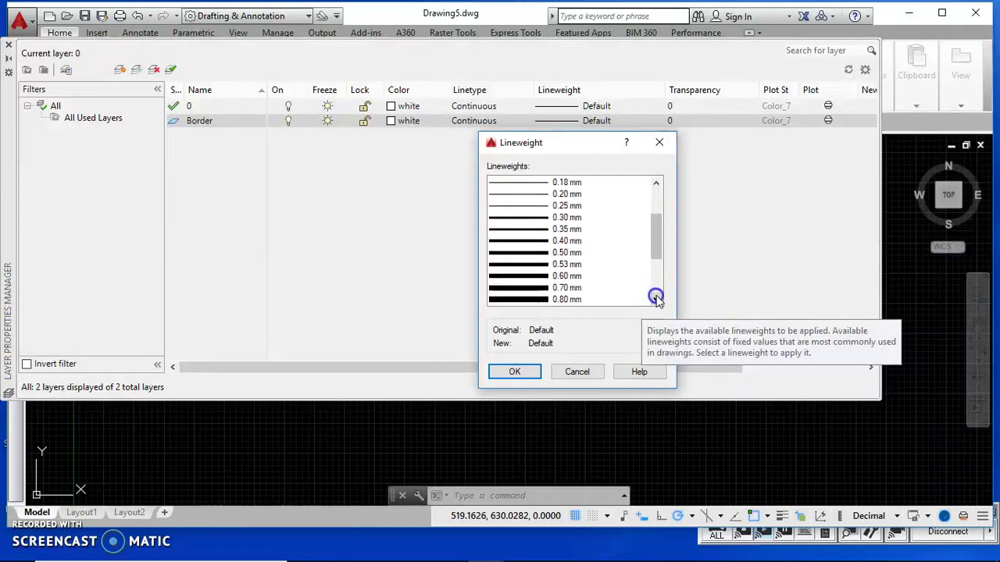
left_click(527, 287)
left_click(515, 372)
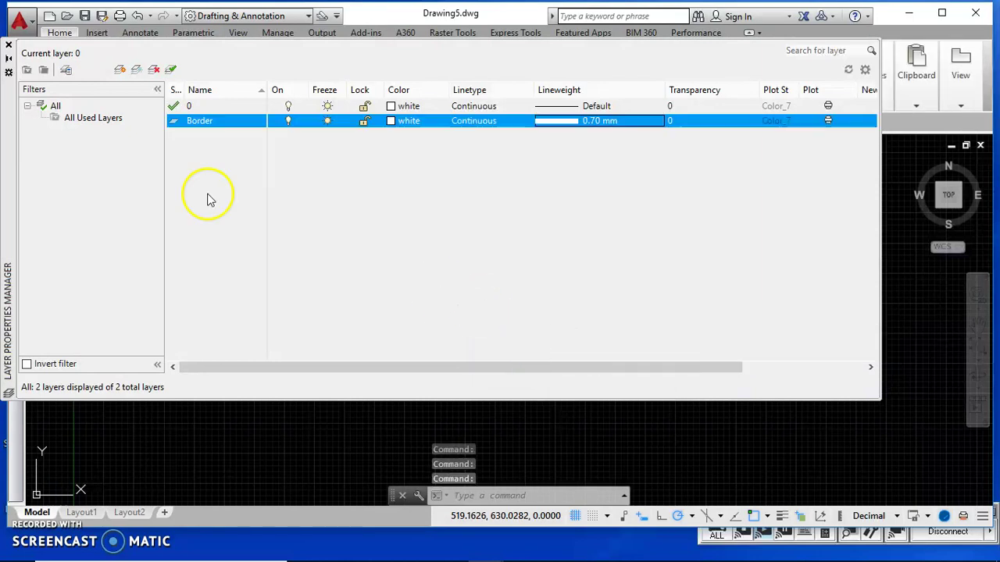
Step: Look through the linetypes that can be loaded for the Border layer, keep Continuous, and close the layer manager
left_click(476, 124)
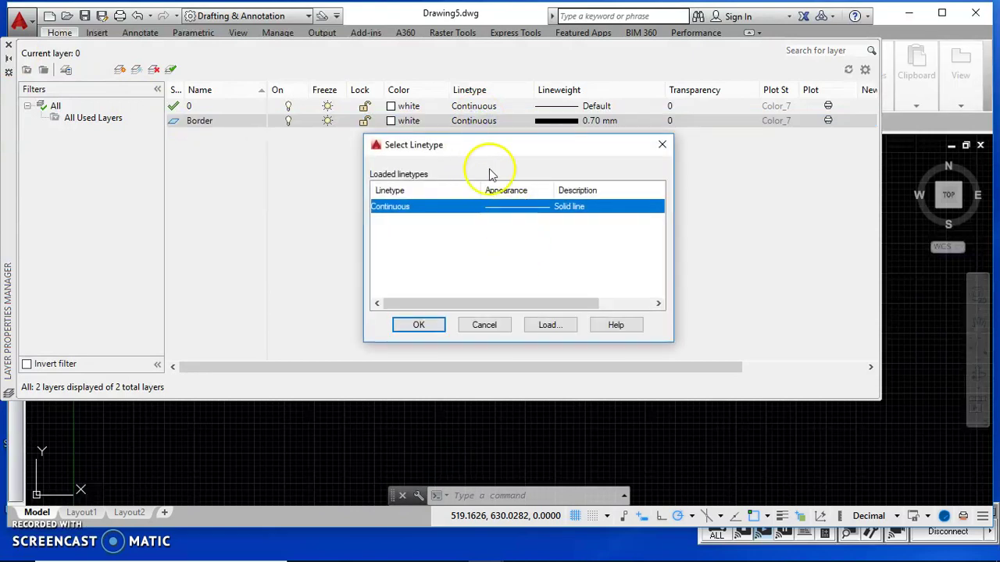
left_click(550, 326)
scroll(419, 355, "down", 9)
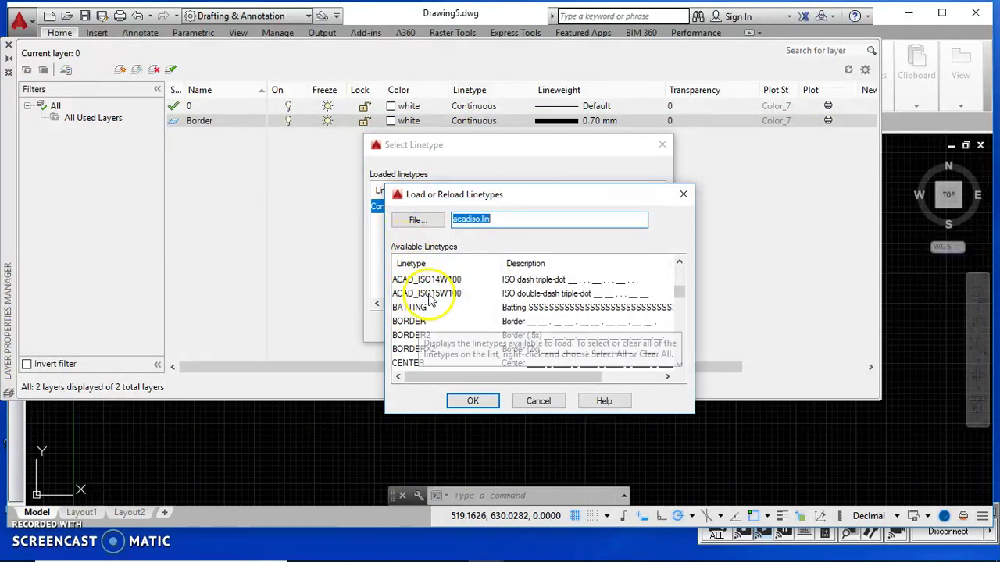
left_click(474, 402)
left_click(606, 340)
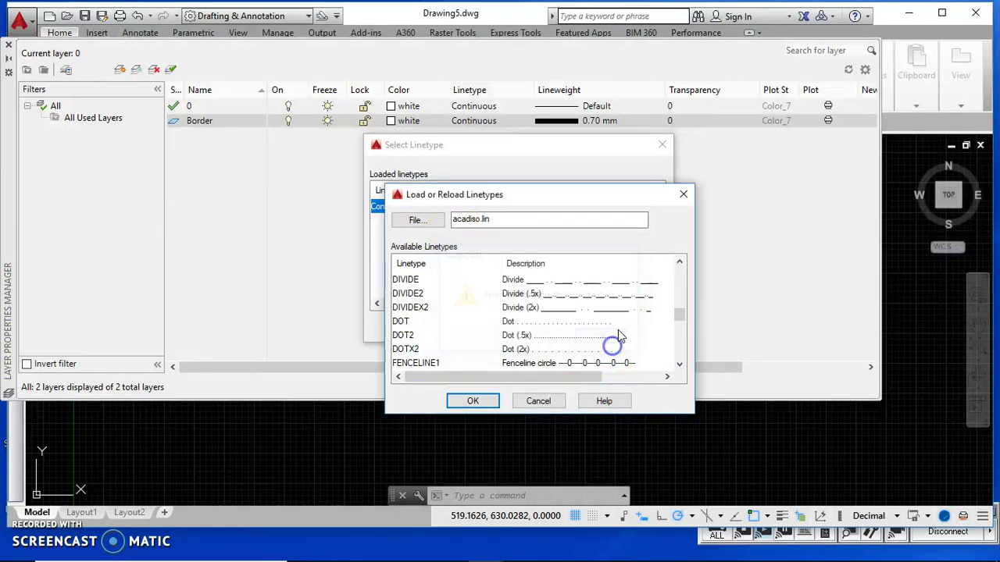
left_click(683, 195)
left_click(662, 145)
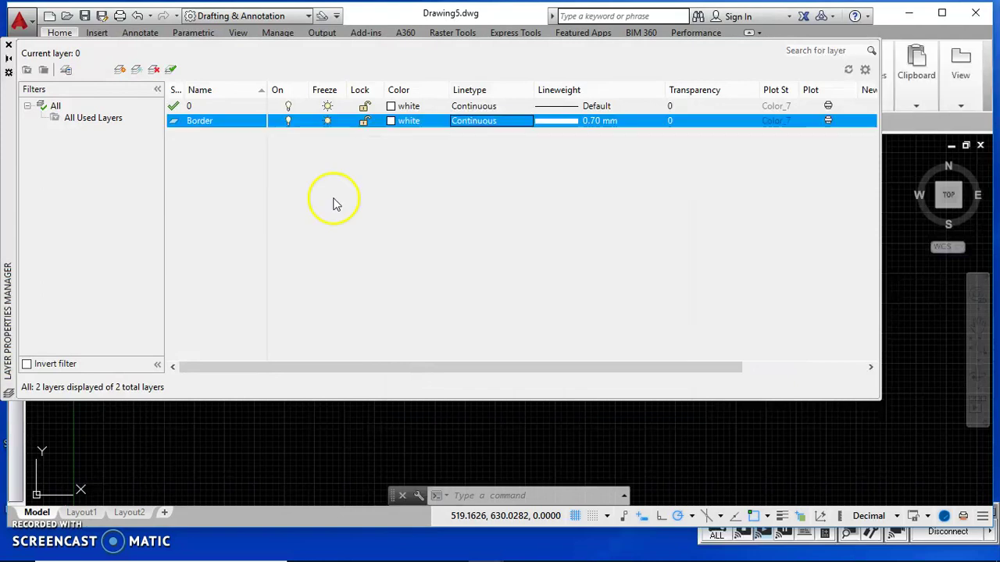
left_click(9, 44)
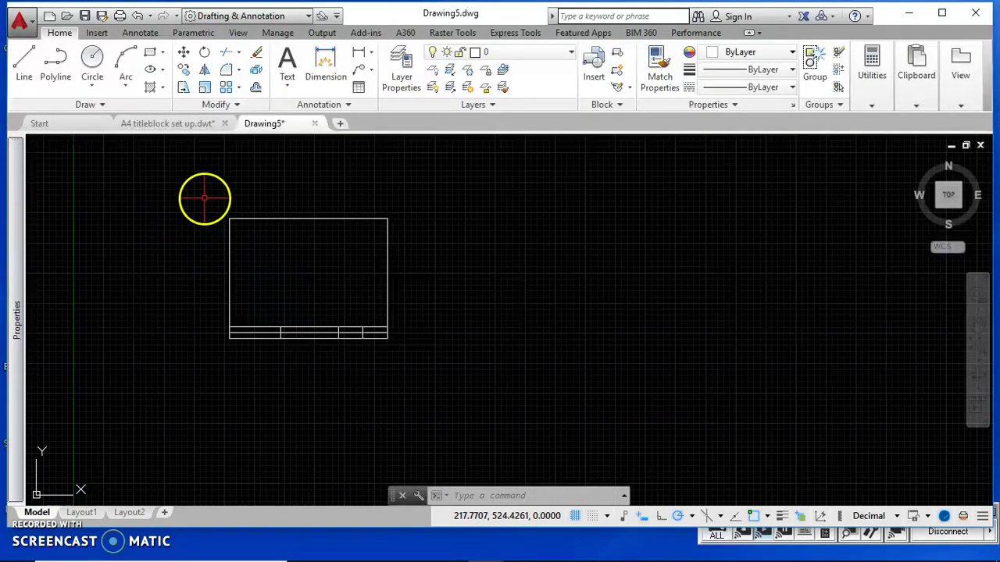
Step: Close the collapsed Properties palette, reopen it with the PROPERTIES command and keep it docked open beside the drawing
mouse_move(14, 312)
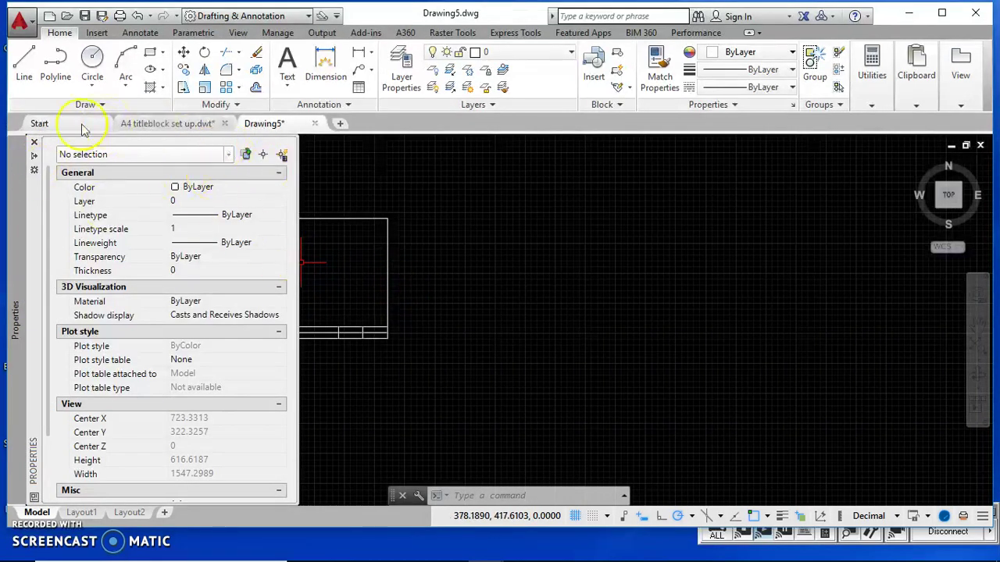
mouse_move(10, 161)
left_click(15, 142)
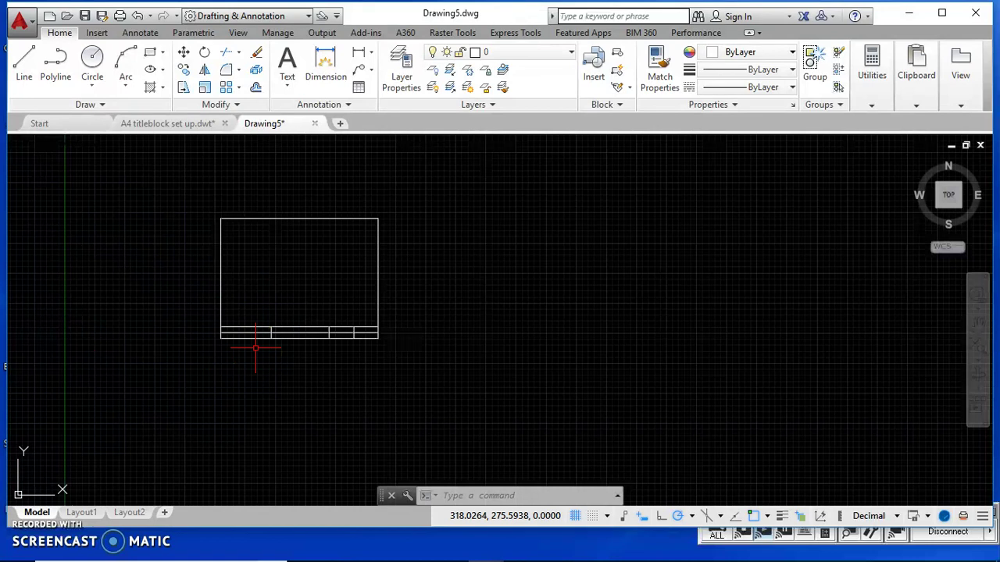
left_click(335, 346)
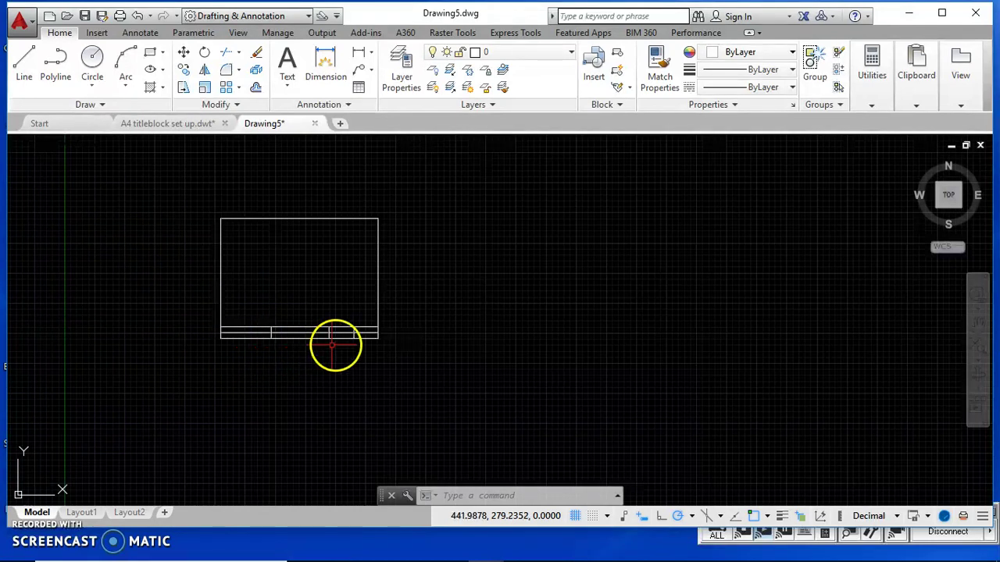
type("prope")
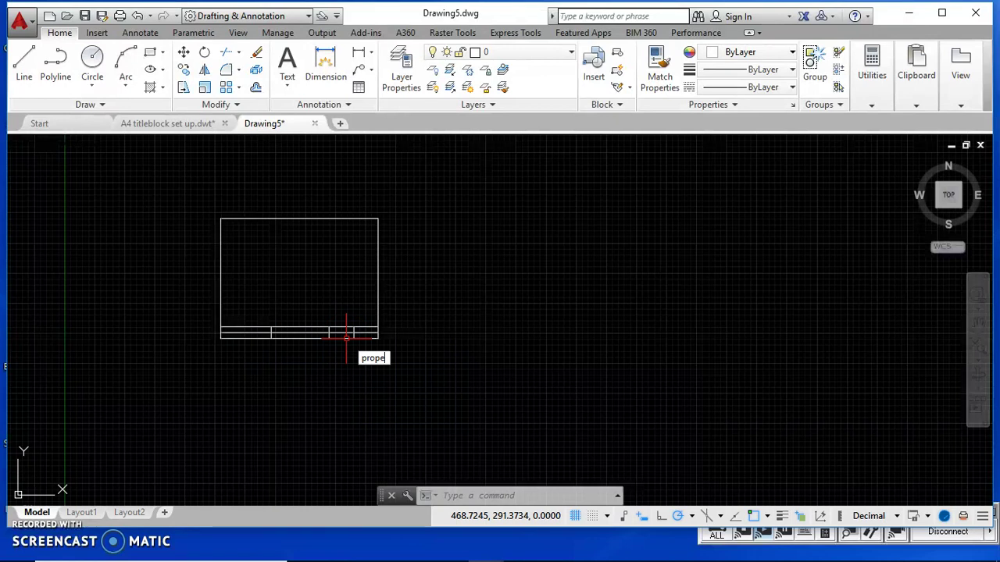
type("r")
key("Return")
left_click(69, 233)
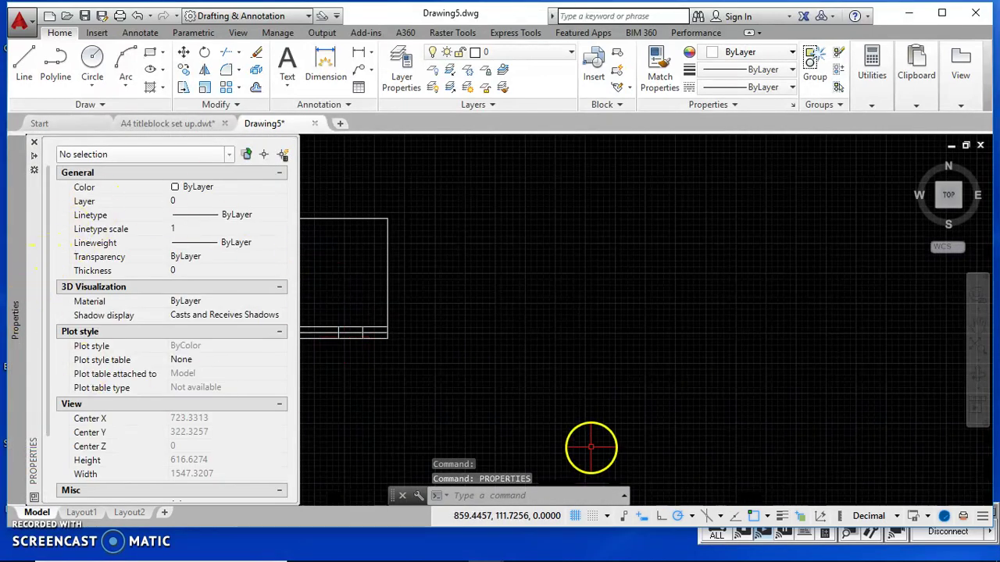
scroll(502, 284, "down", 3)
scroll(417, 277, "up", 4)
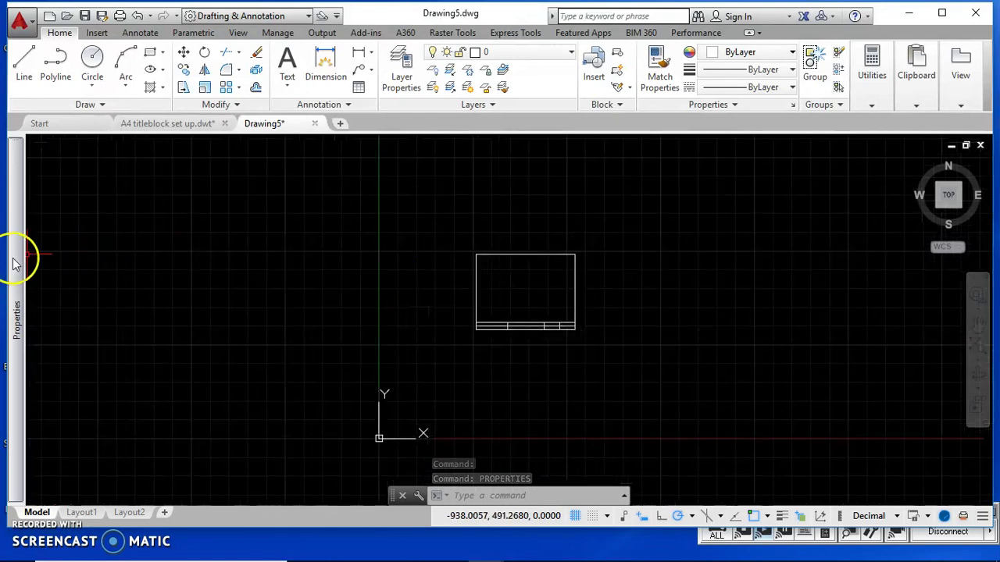
left_click(34, 155)
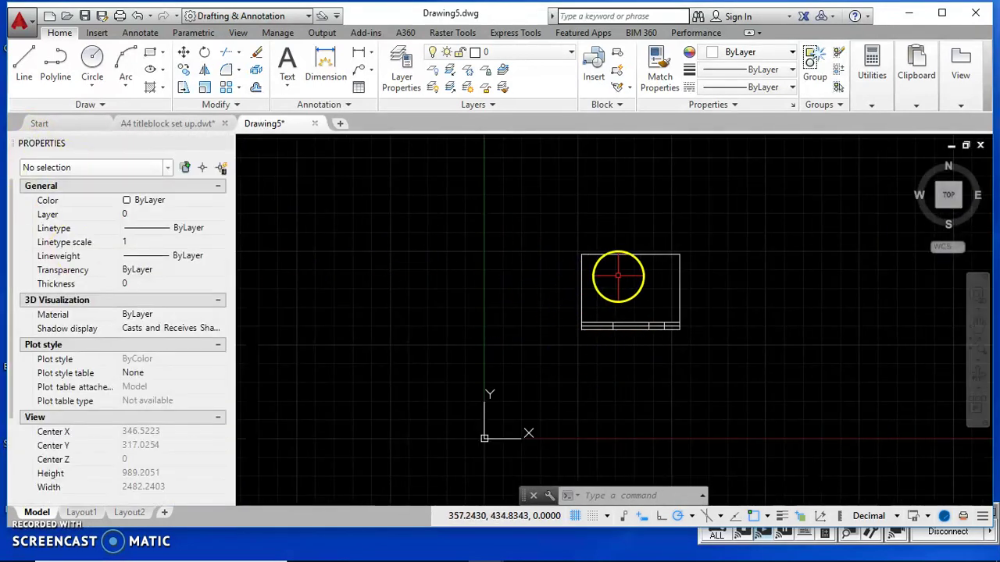
Step: Select the whole rectangle with its title strip lines and assign them to the Border layer
scroll(617, 275, "up", 2)
left_click(584, 243)
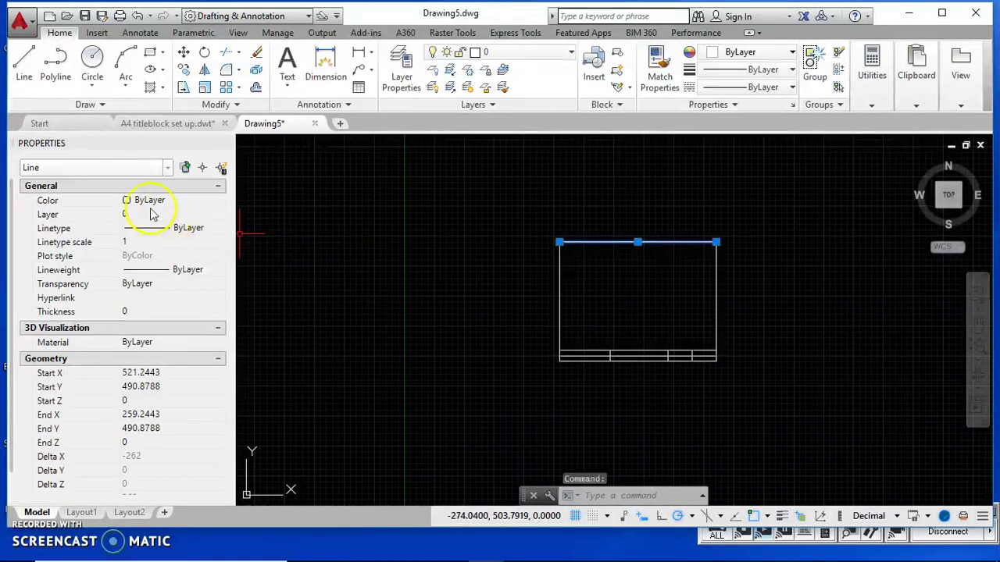
left_click(522, 226)
key("Escape")
key("Escape")
left_click_drag(524, 219, 786, 383)
left_click(212, 216)
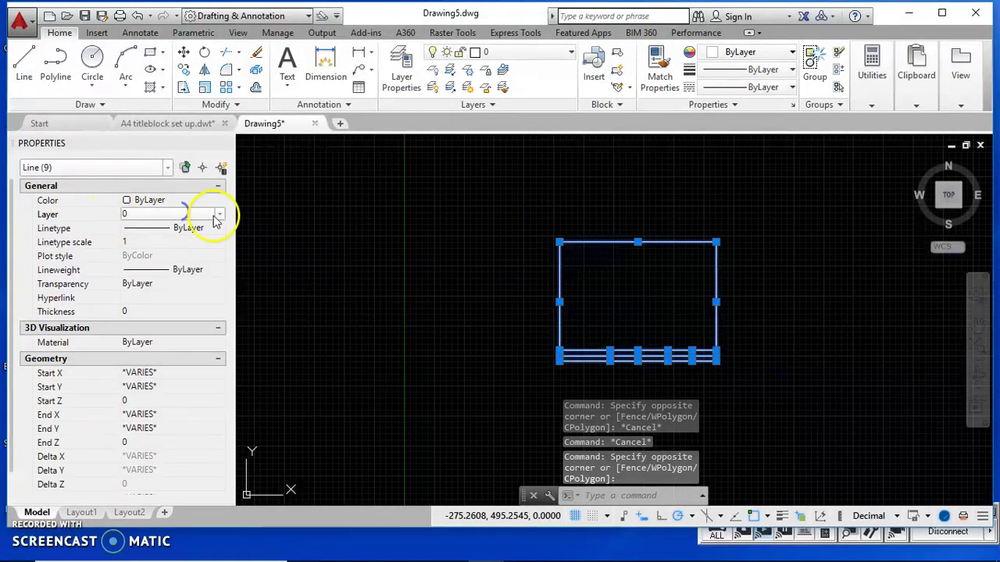
left_click(221, 215)
left_click(190, 240)
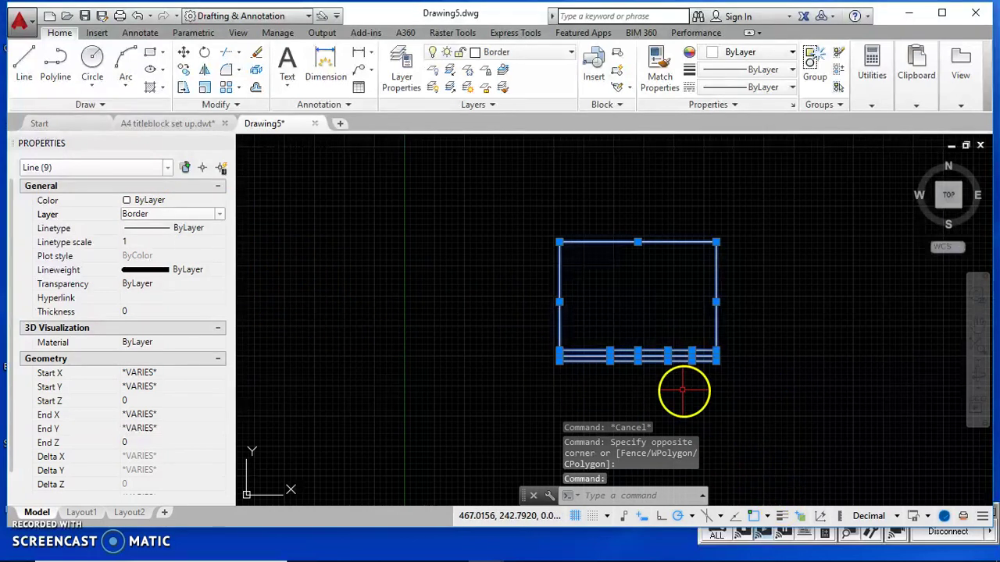
Step: Turn on the lineweight display to check the border lines' thickness, switch it off again and clear the selection
scroll(680, 383, "up", 4)
left_click(782, 516)
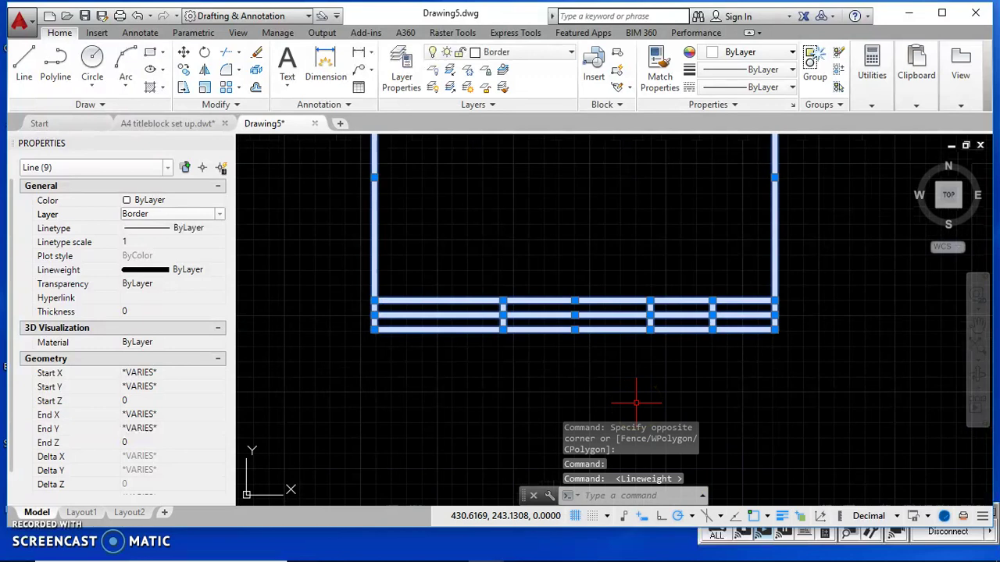
left_click(662, 409)
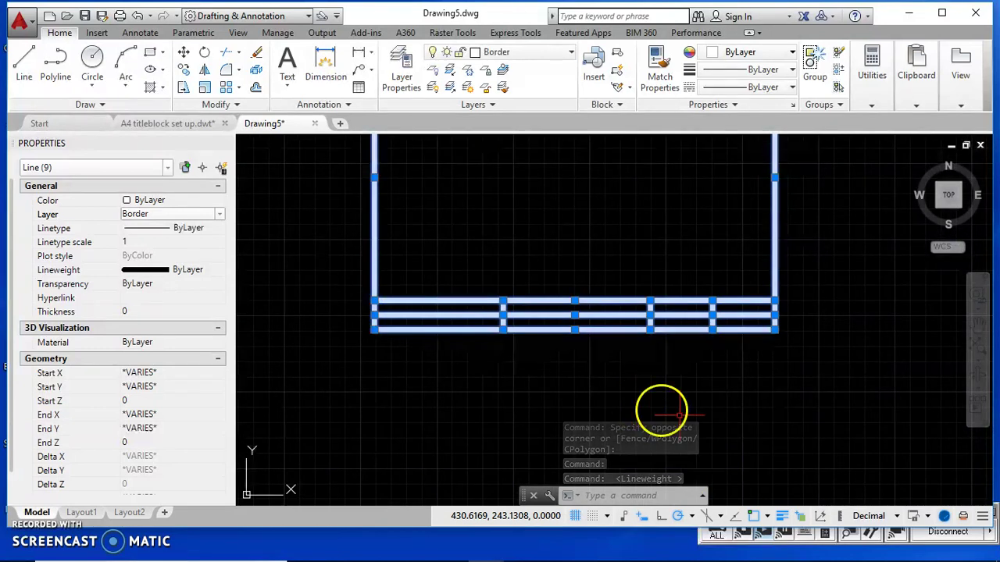
left_click(783, 518)
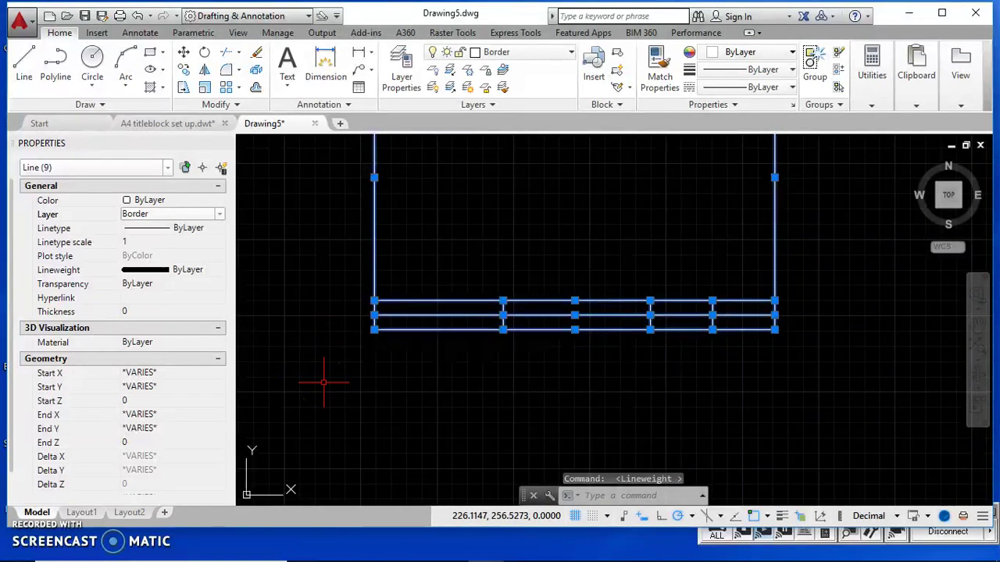
key("Escape")
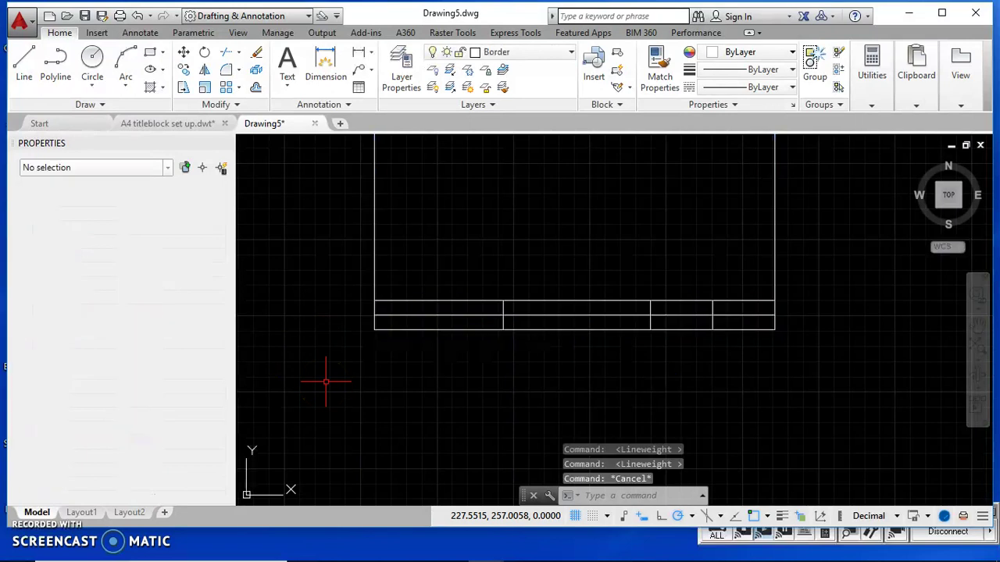
Step: Look at Layout1 and return to model space
left_click(375, 346)
scroll(373, 361, "down", 2)
left_click(88, 512)
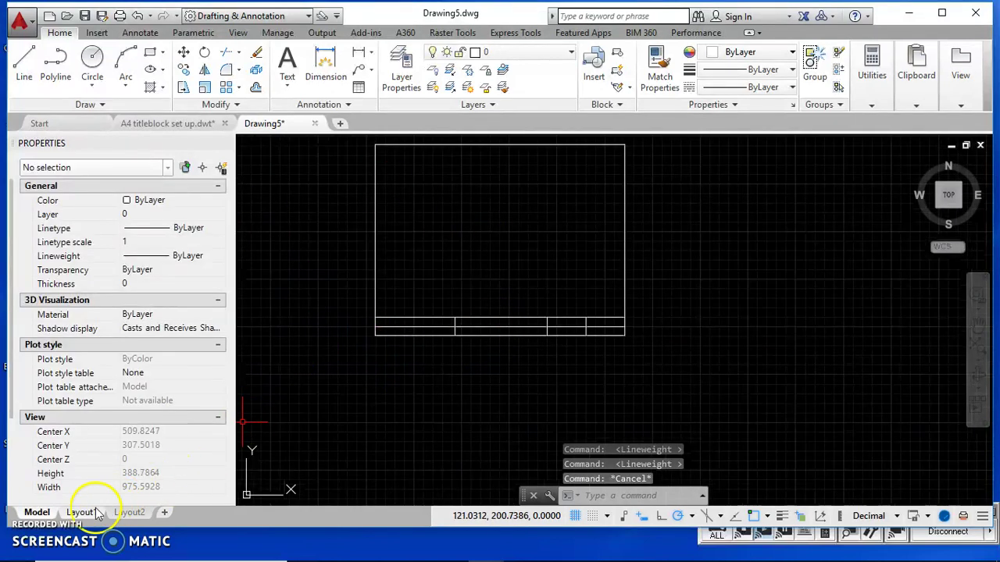
left_click(36, 512)
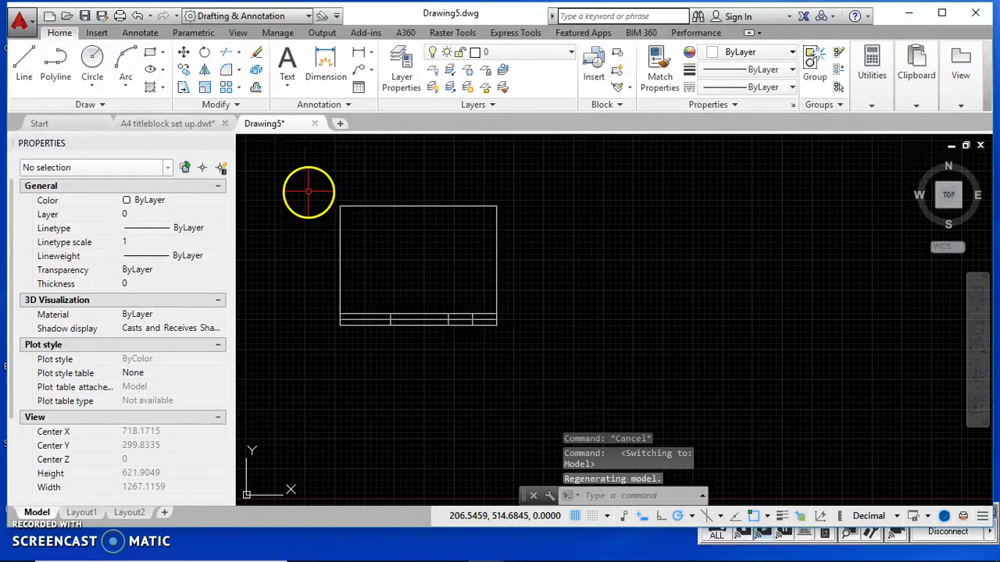
Step: Copy the whole border with its title strip, using its lower-left corner as the base point
left_click(309, 193)
left_click(552, 357)
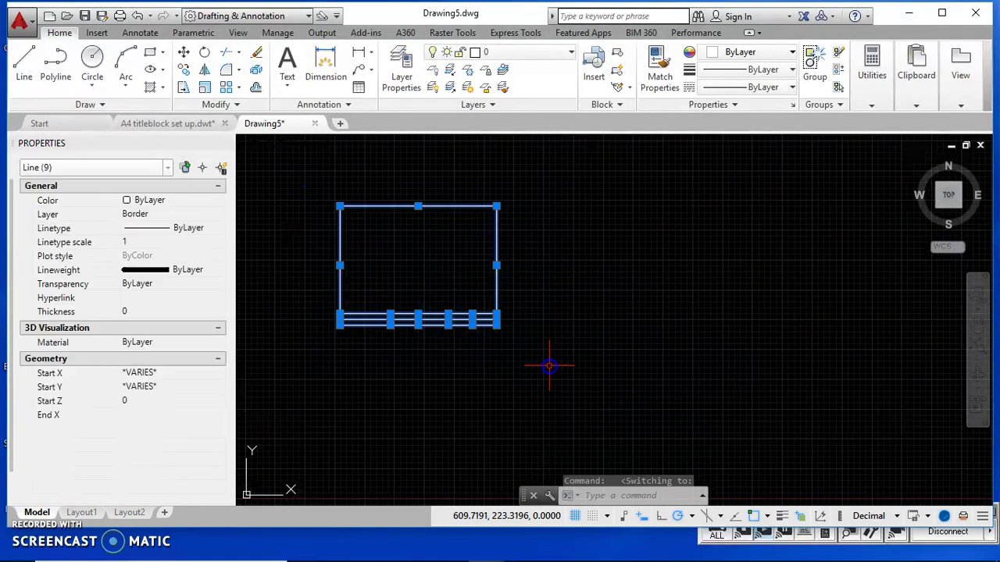
right_click(520, 272)
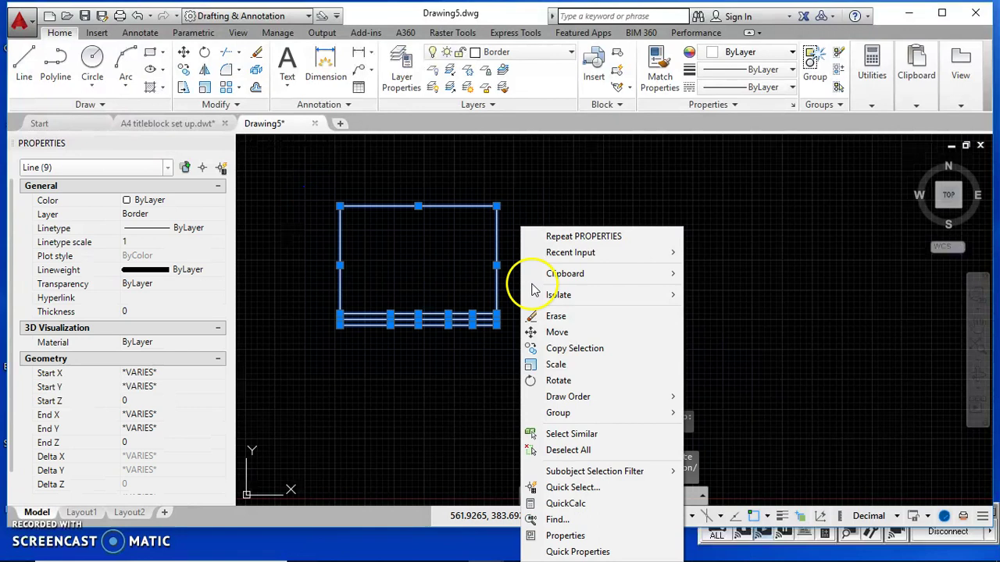
mouse_move(556, 278)
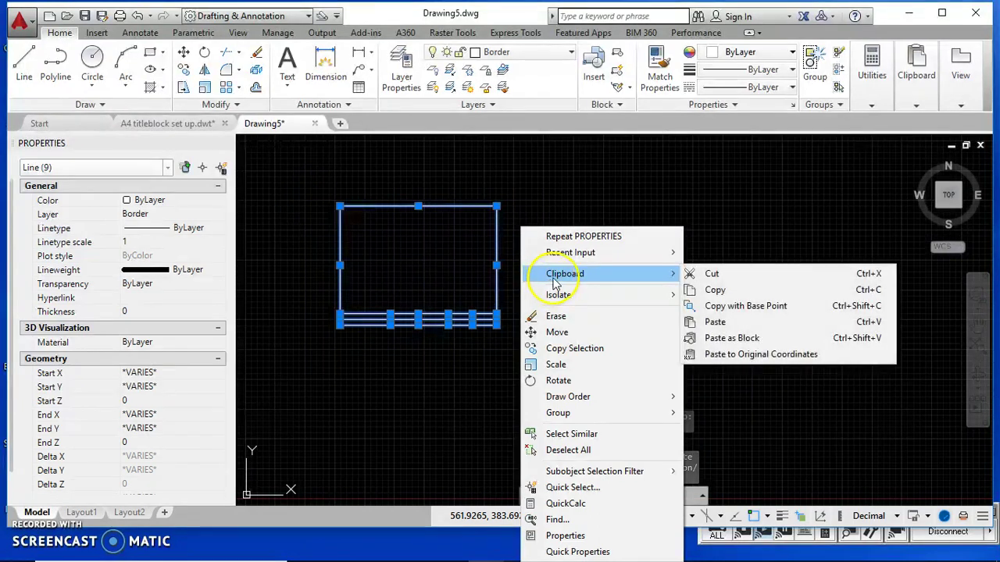
left_click(726, 310)
scroll(346, 351, "up", 3)
left_click(372, 346)
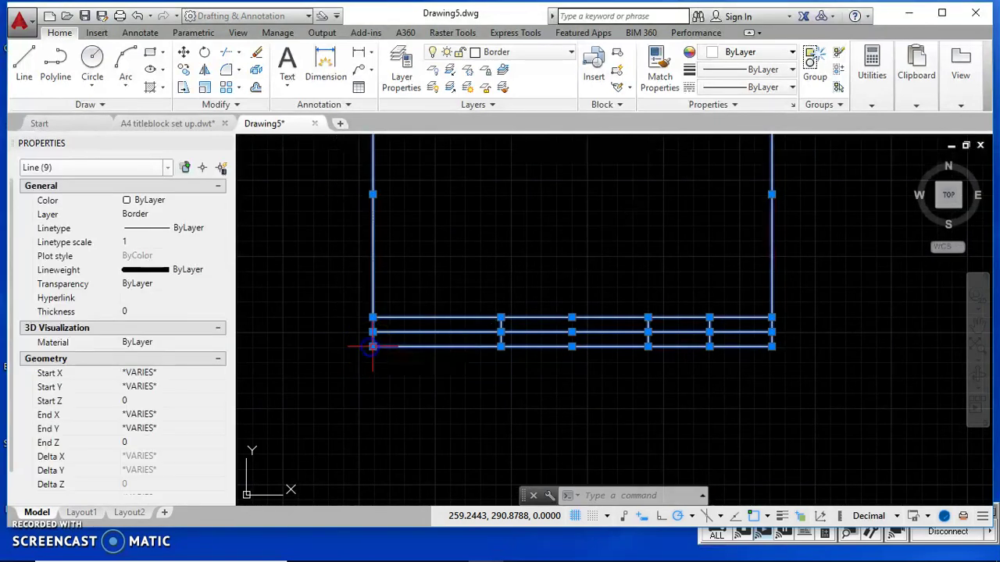
Step: Open Layout1's page setup for modification and choose the HP LaserJet P4014/P4015 PCL6 Class Driver as plotter
left_click(88, 513)
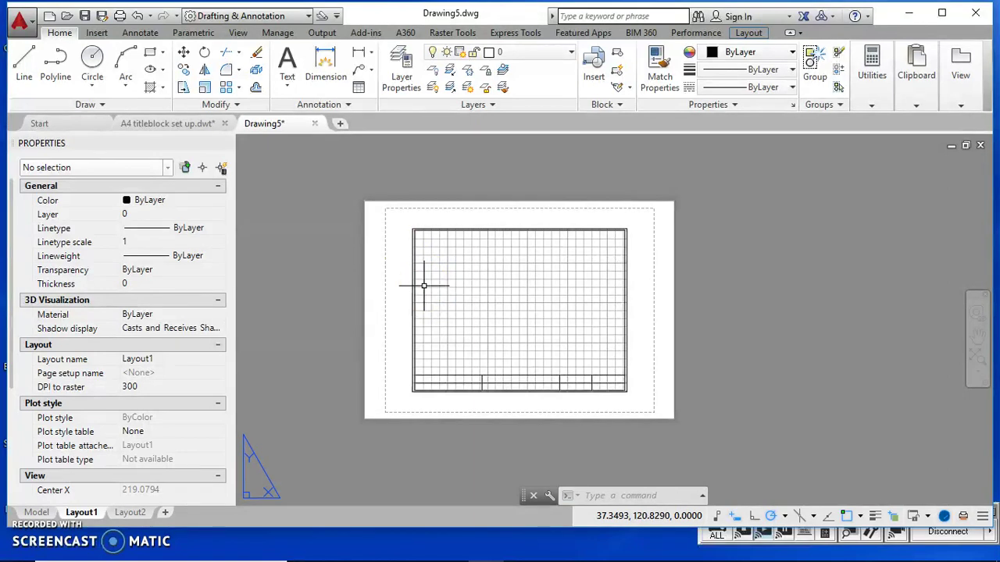
left_click(139, 492)
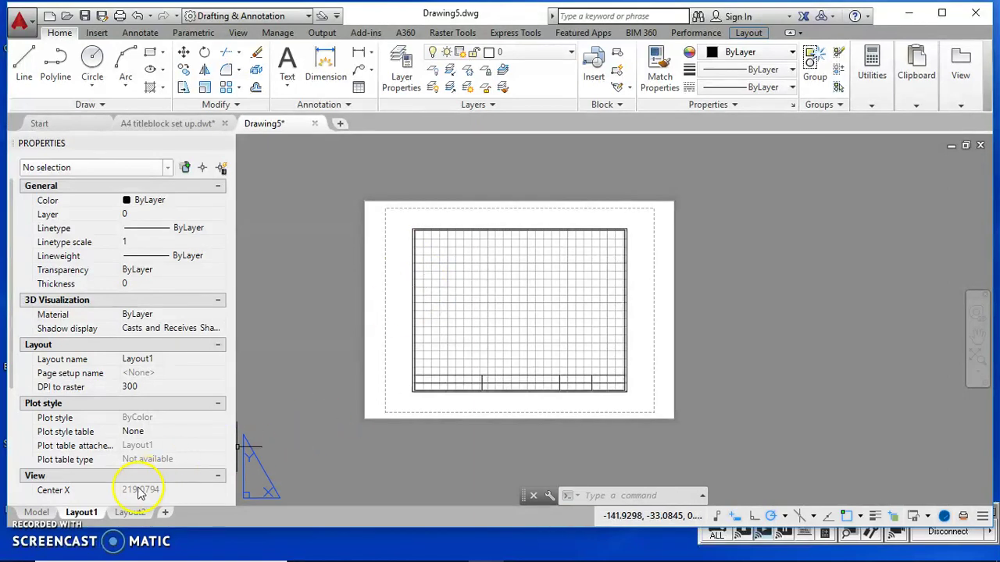
right_click(92, 511)
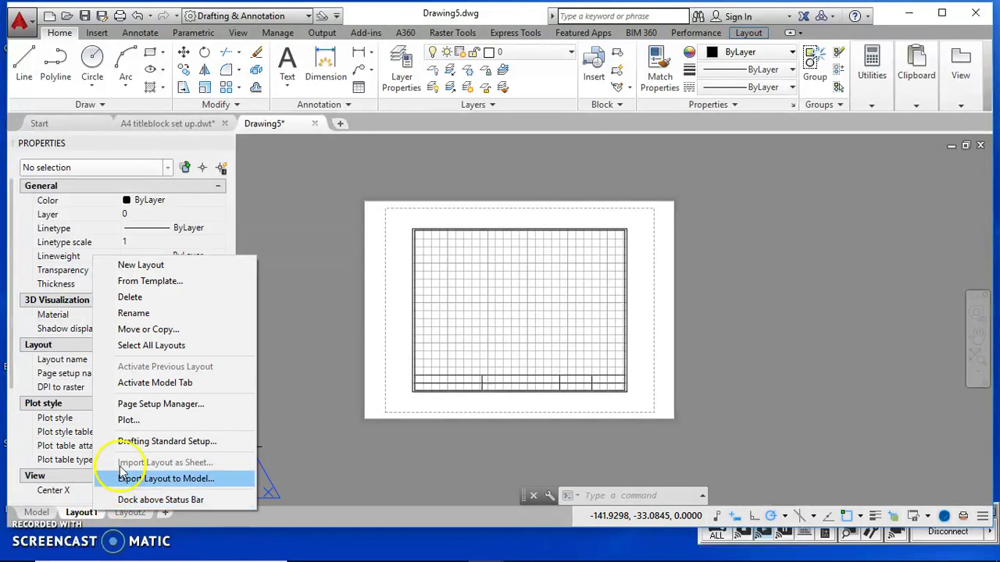
left_click(161, 404)
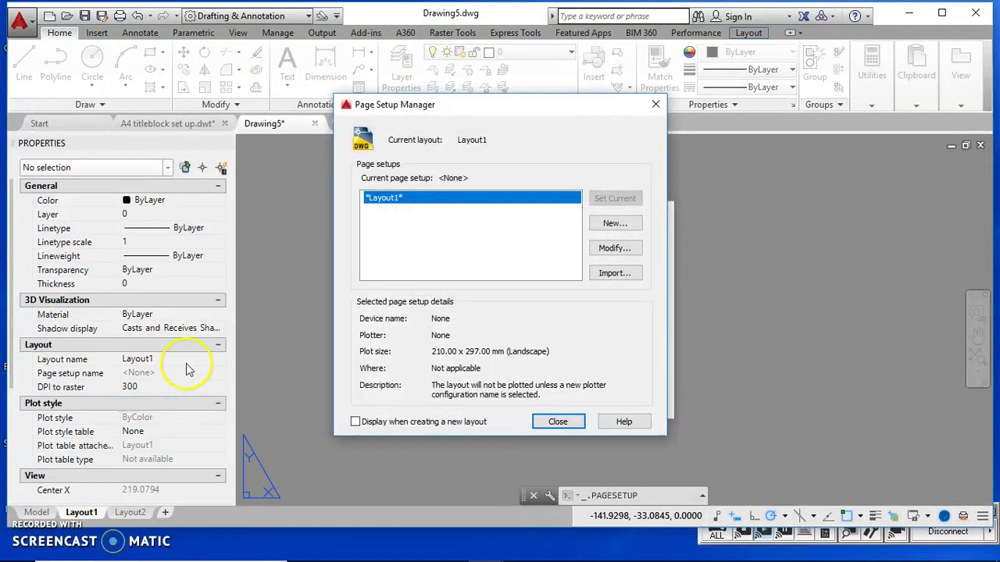
left_click(614, 248)
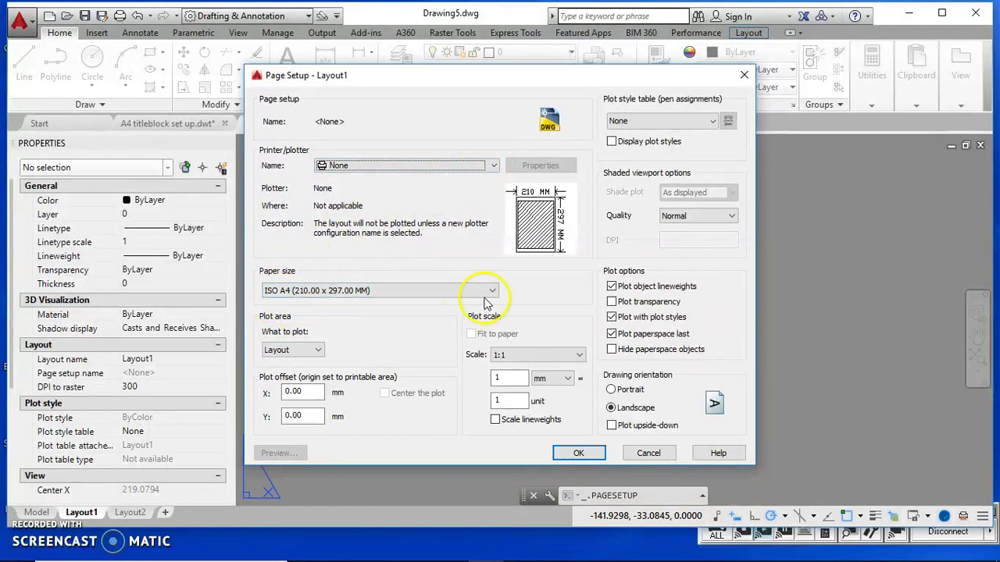
left_click(492, 168)
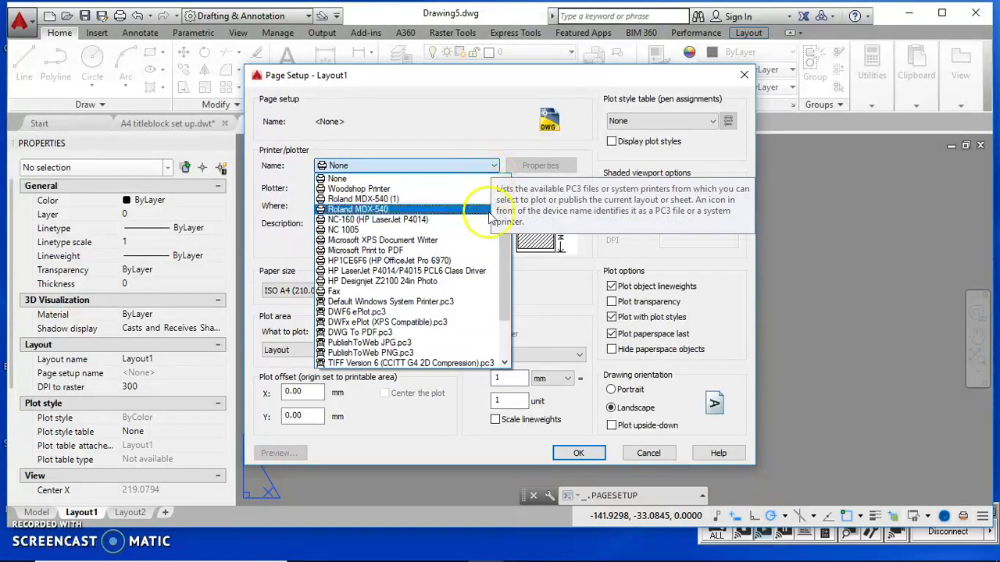
left_click(459, 271)
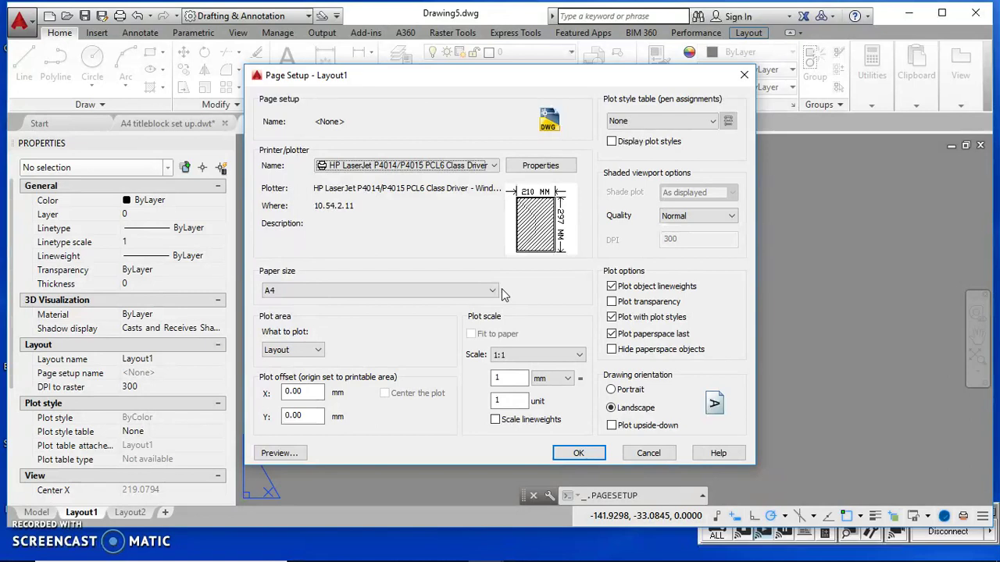
Step: Set Layout1's paper size to Letter, accept the page setup and close the Page Setup Manager
left_click(494, 292)
left_click(465, 340)
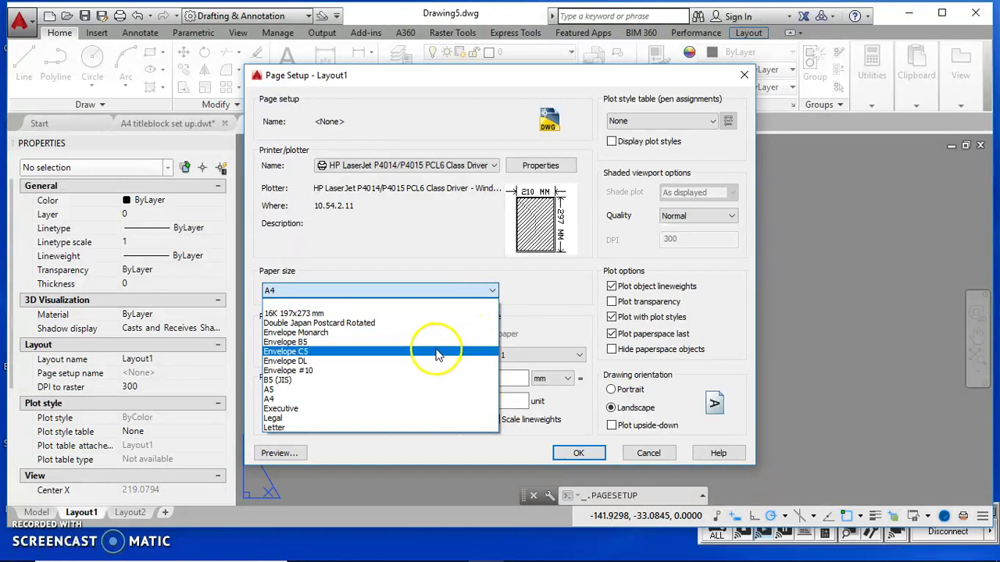
left_click(360, 427)
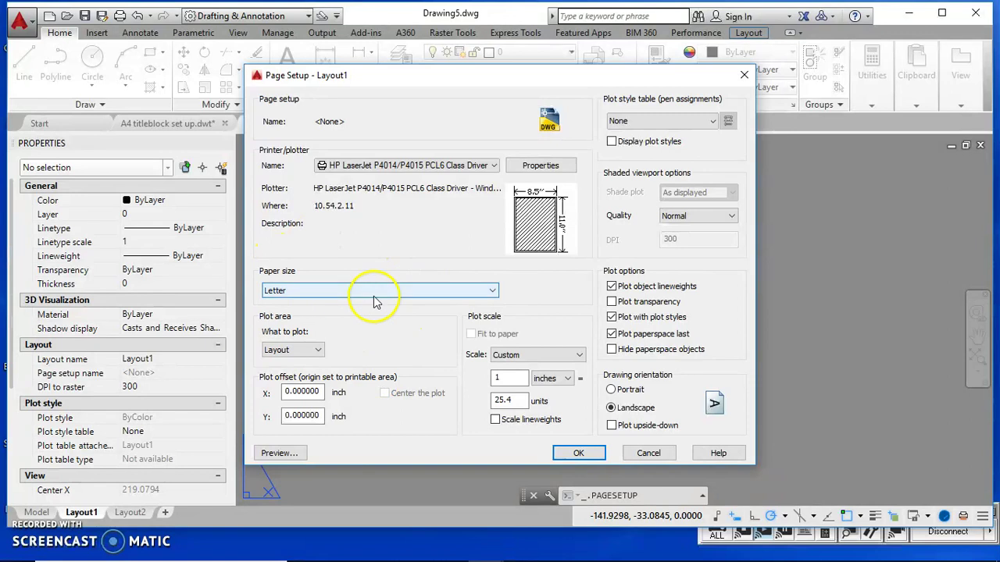
left_click(577, 453)
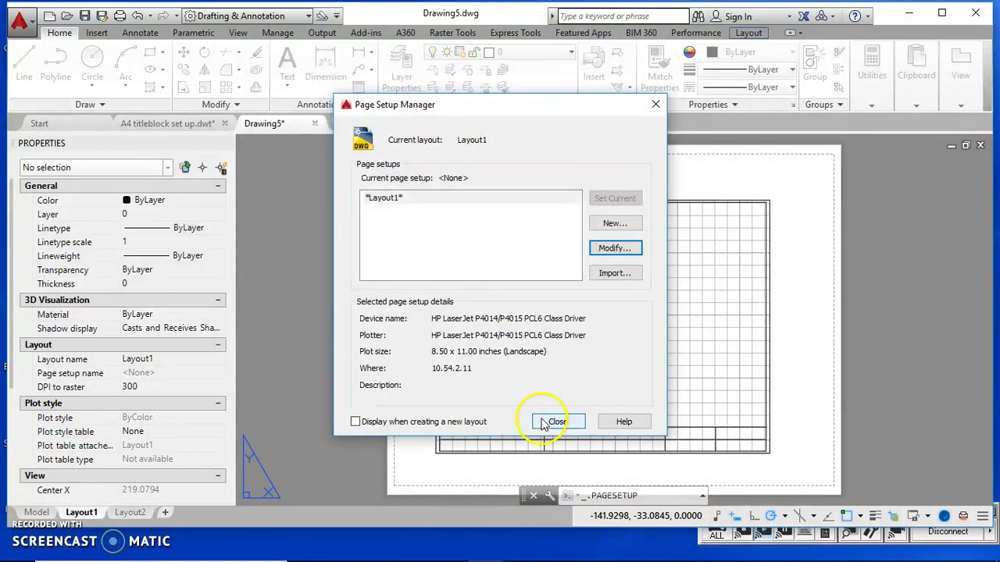
left_click(555, 422)
scroll(726, 154, "down", 2)
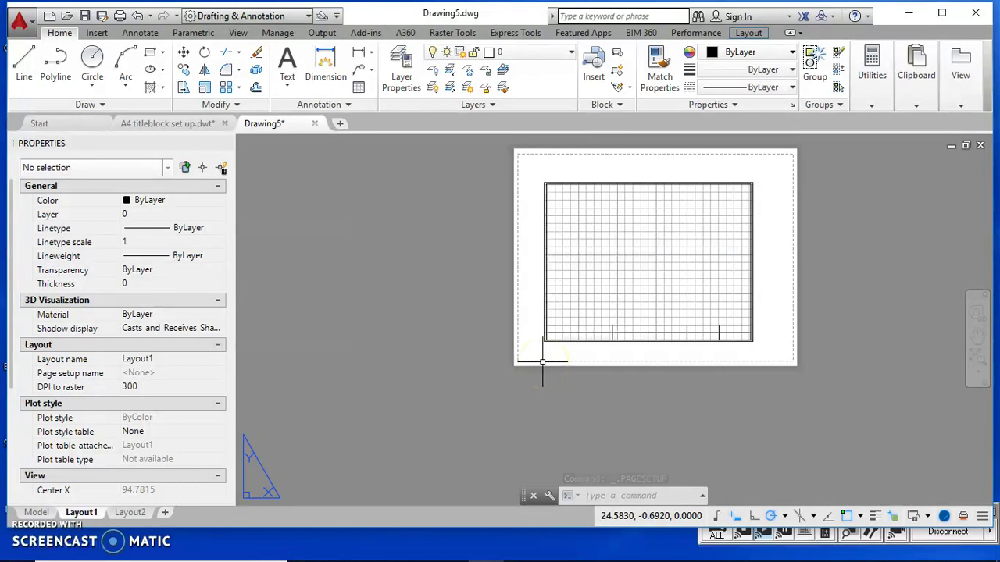
Step: Paste the copied border onto Layout1, inserting it at about 4.0, 1.3 just inside the printable area's lower-left corner
right_click(383, 313)
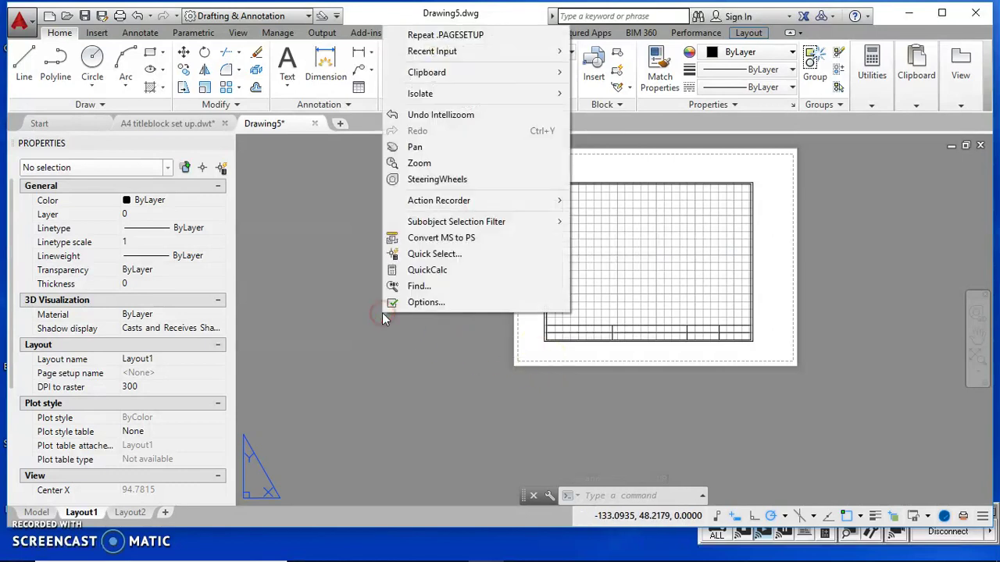
mouse_move(485, 76)
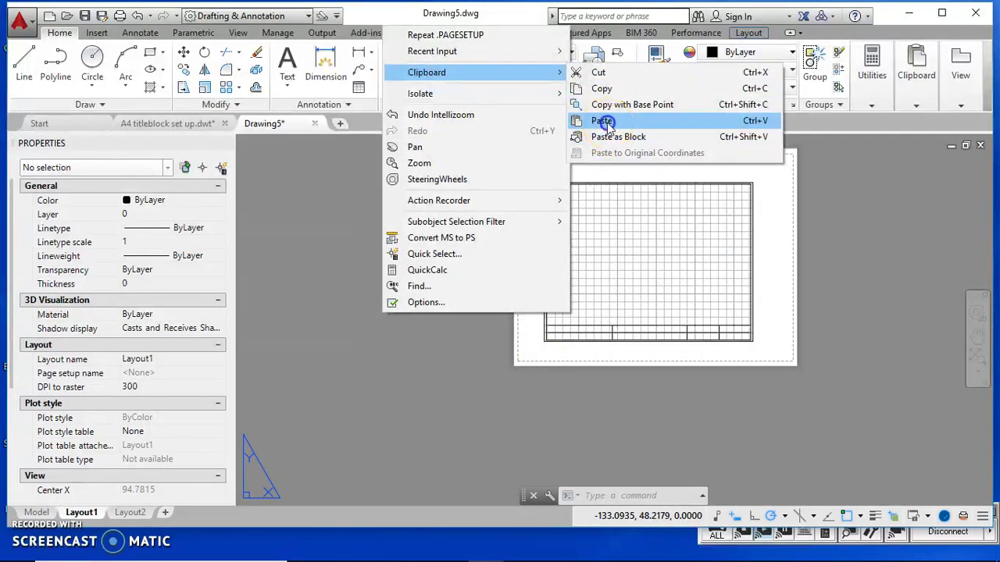
left_click(607, 120)
scroll(530, 358, "up", 3)
scroll(523, 350, "up", 2)
mouse_move(520, 346)
middle_mouse_down()
mouse_move(330, 487)
mouse_move(352, 464)
middle_mouse_up()
scroll(352, 461, "down", 3)
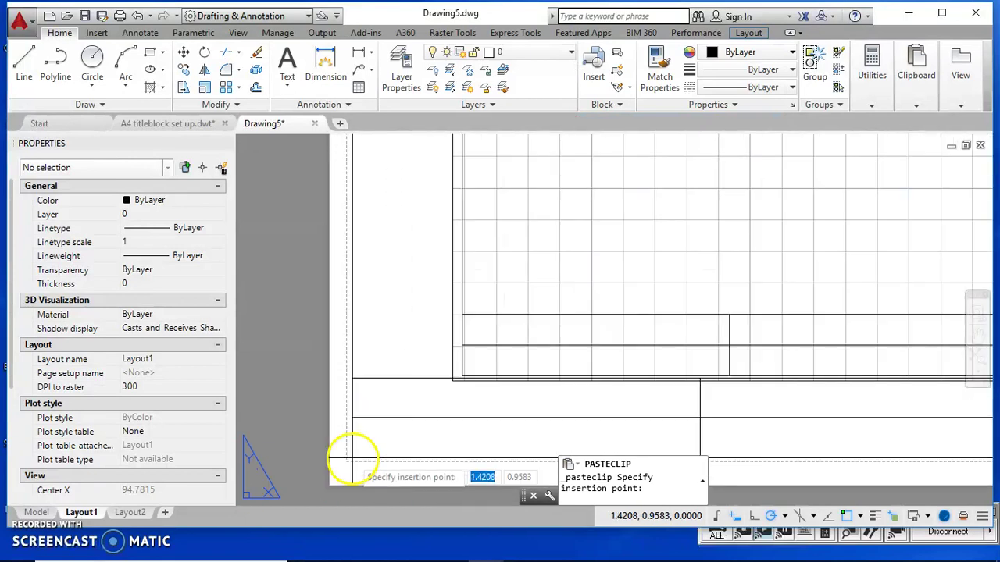
scroll(354, 456, "down", 2)
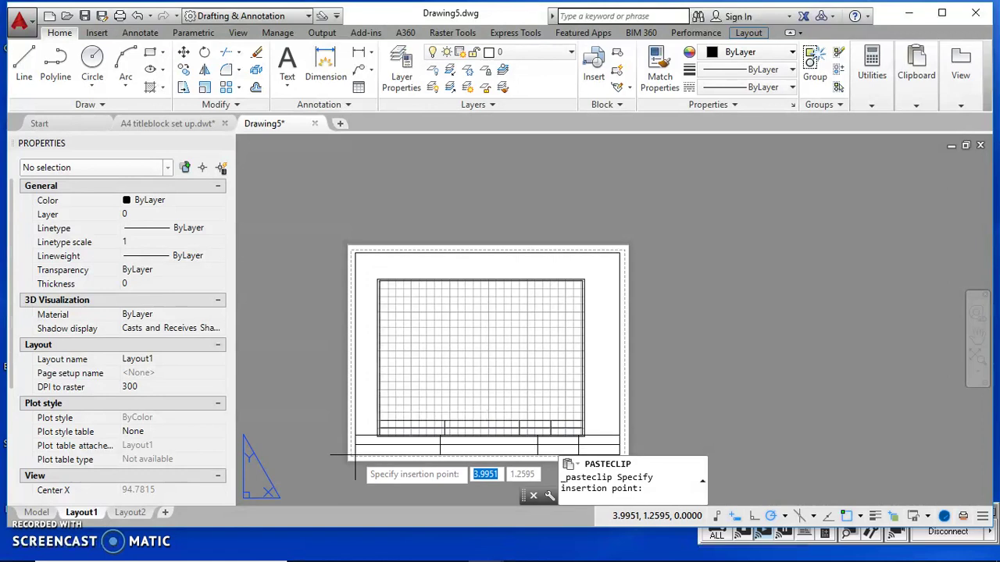
left_click(355, 457)
scroll(556, 310, "down", 2)
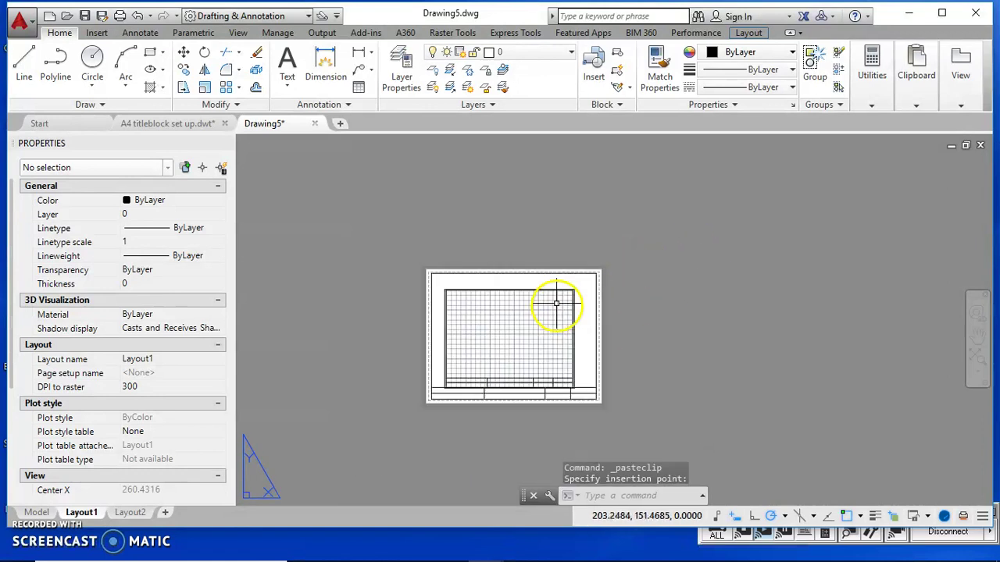
left_click(528, 290)
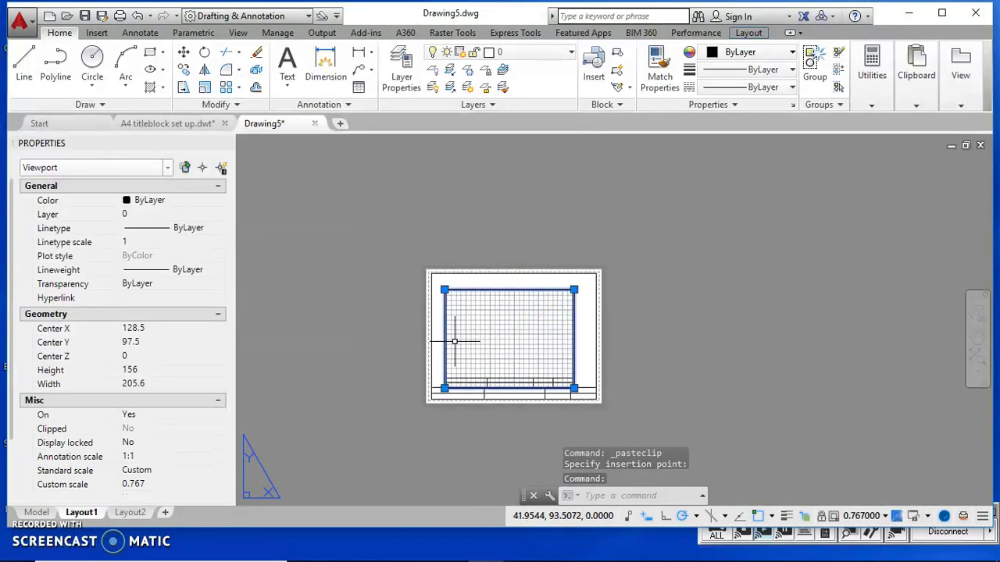
scroll(535, 363, "up", 2)
scroll(540, 357, "up", 3)
scroll(547, 305, "down", 4)
key("Escape")
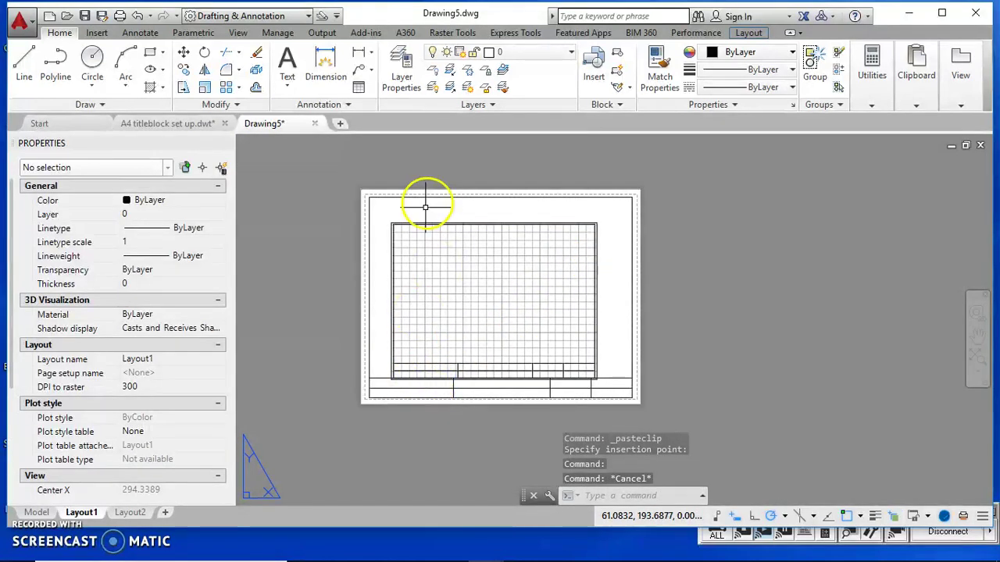
Step: Stretch the viewport's two upper corners to the upper corners of the pasted border
left_click(417, 224)
left_click(391, 223)
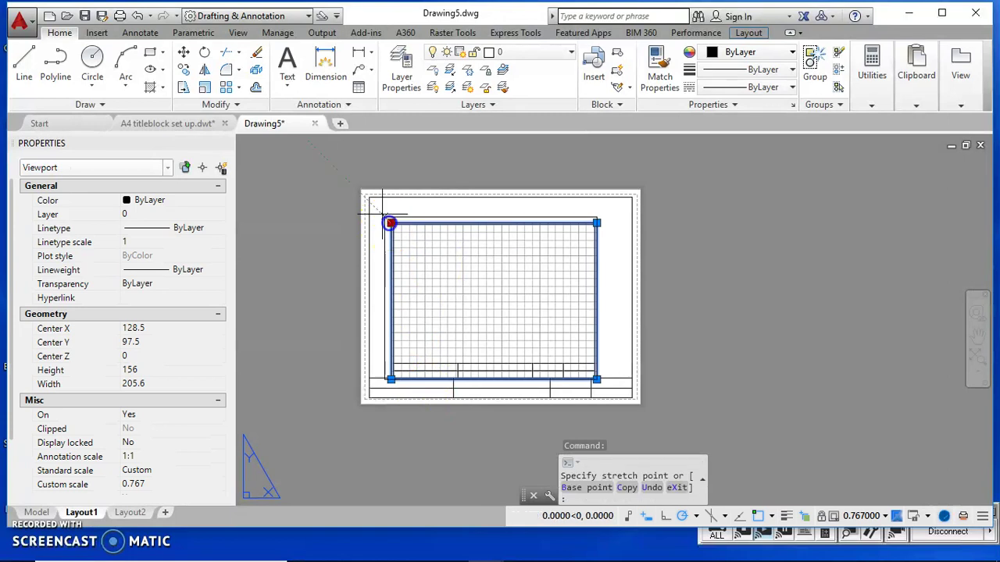
left_click(369, 197)
left_click(596, 198)
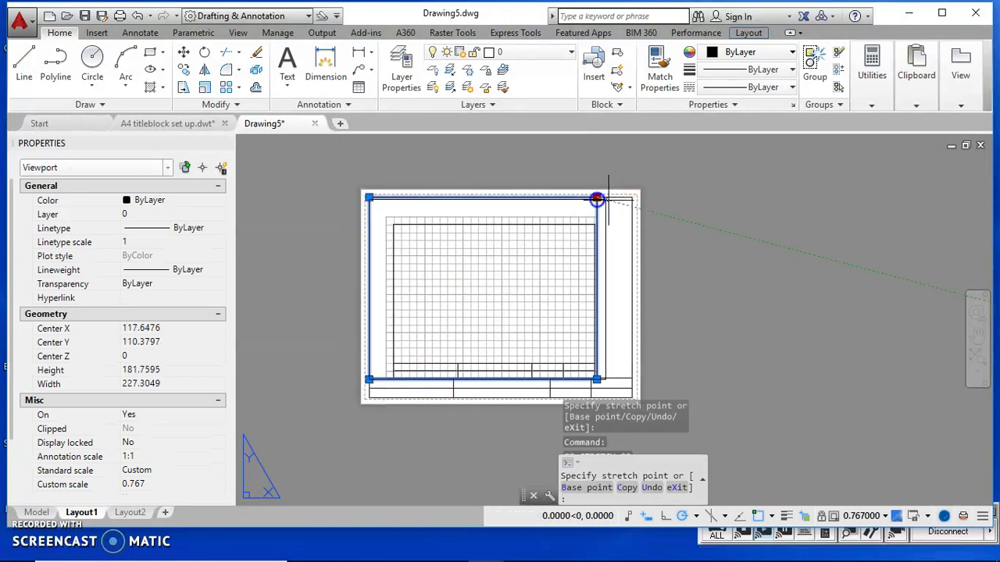
left_click(631, 197)
Step: Stretch the viewport's lower-right corner onto the top line of the pasted title strip and clear the selection
scroll(625, 400, "up", 3)
left_click(654, 332)
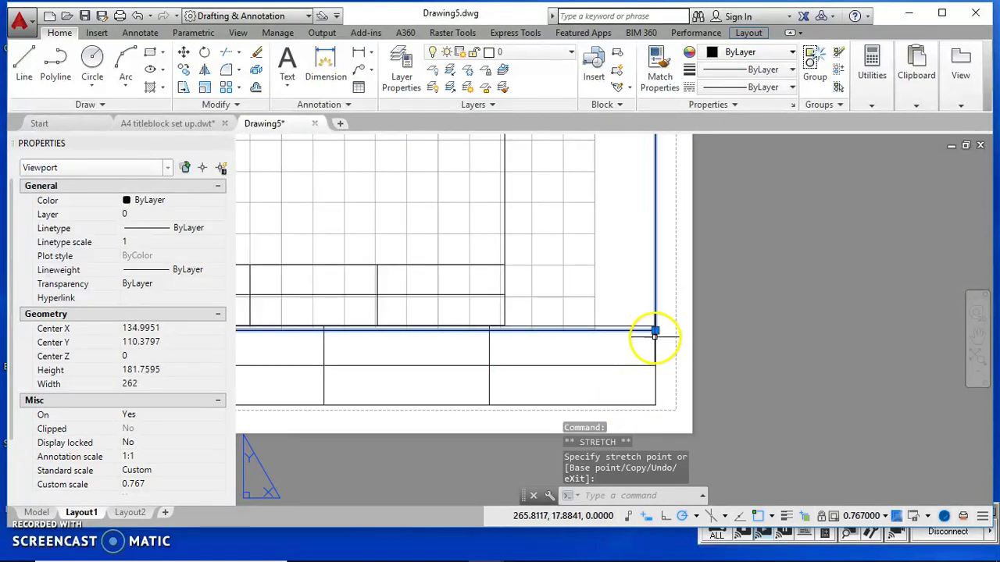
left_click(655, 330)
scroll(653, 326, "down", 2)
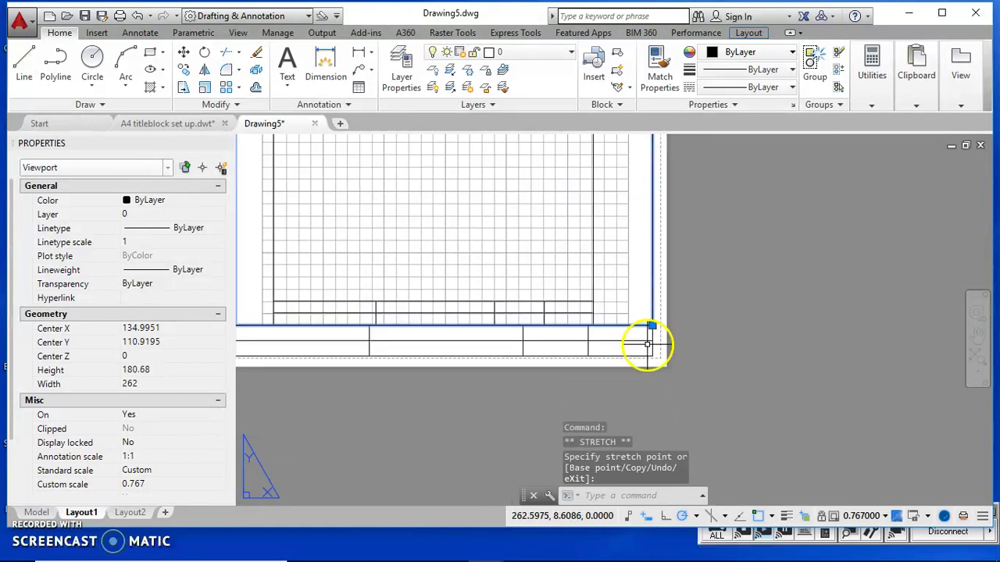
key("Escape")
key("Escape")
scroll(687, 328, "down", 3)
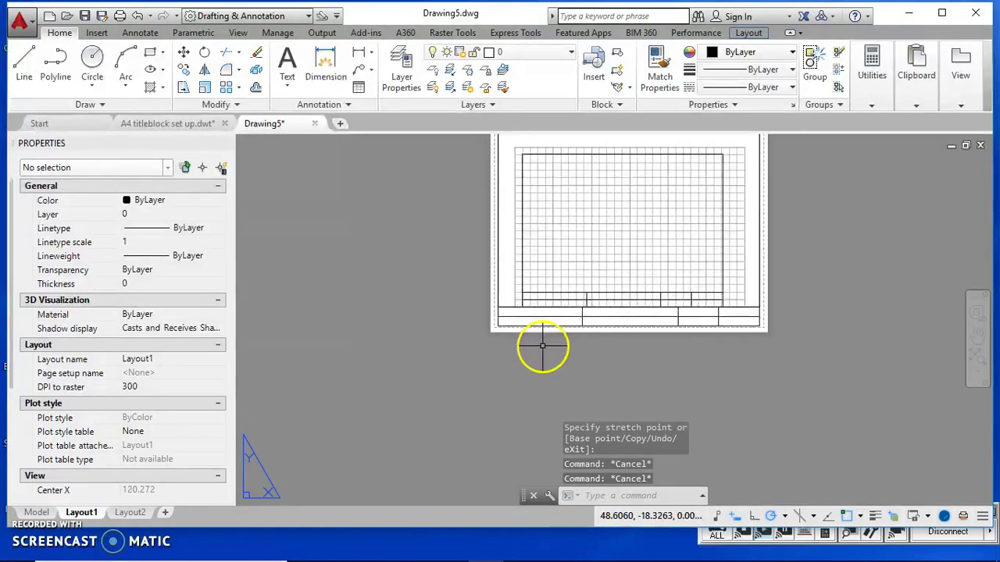
Step: Add the multiline text NCHS with Middle Center justification in the upper-left cell of the layout's title strip
left_click(136, 34)
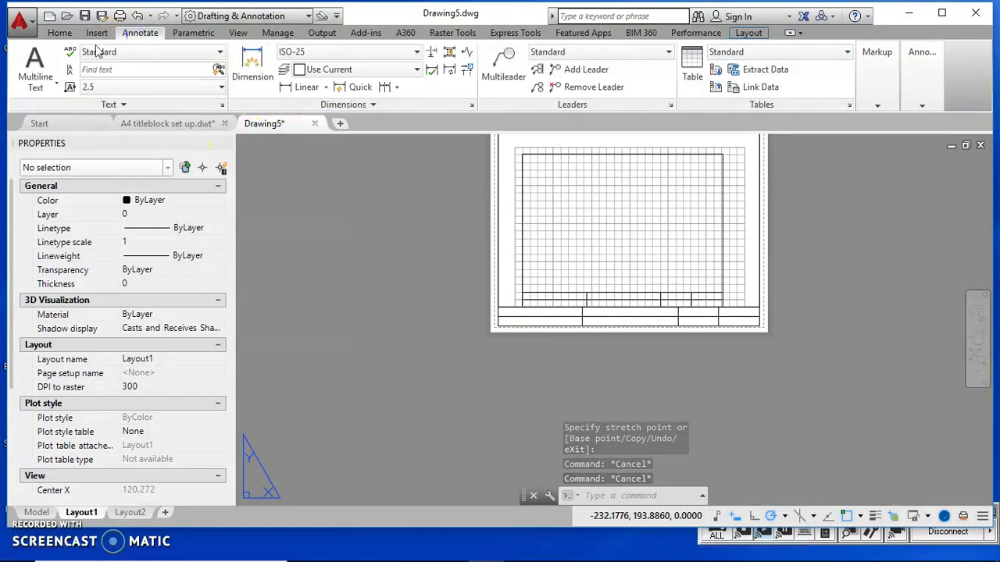
left_click(34, 63)
scroll(508, 311, "up", 2)
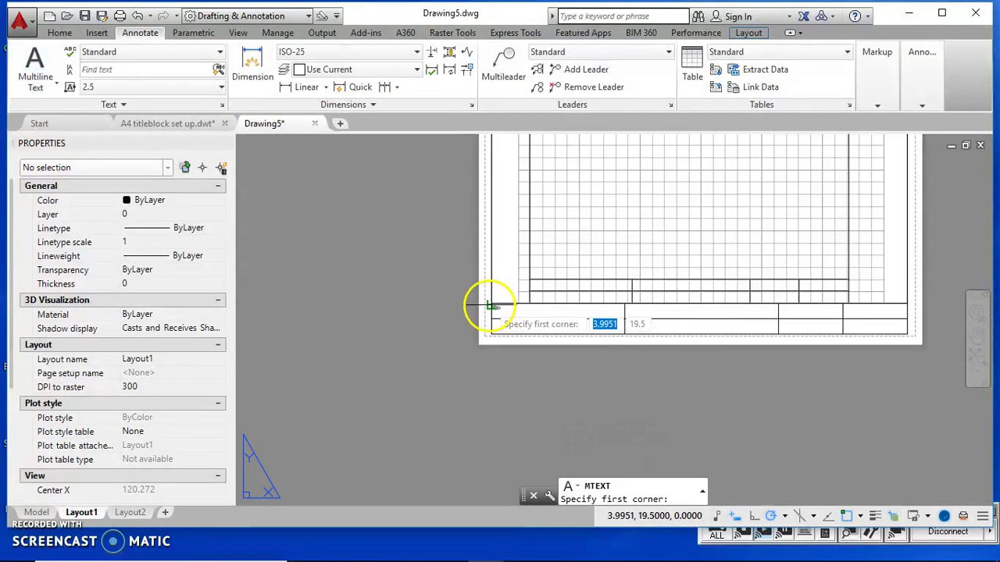
scroll(488, 306, "up", 2)
left_click(497, 306)
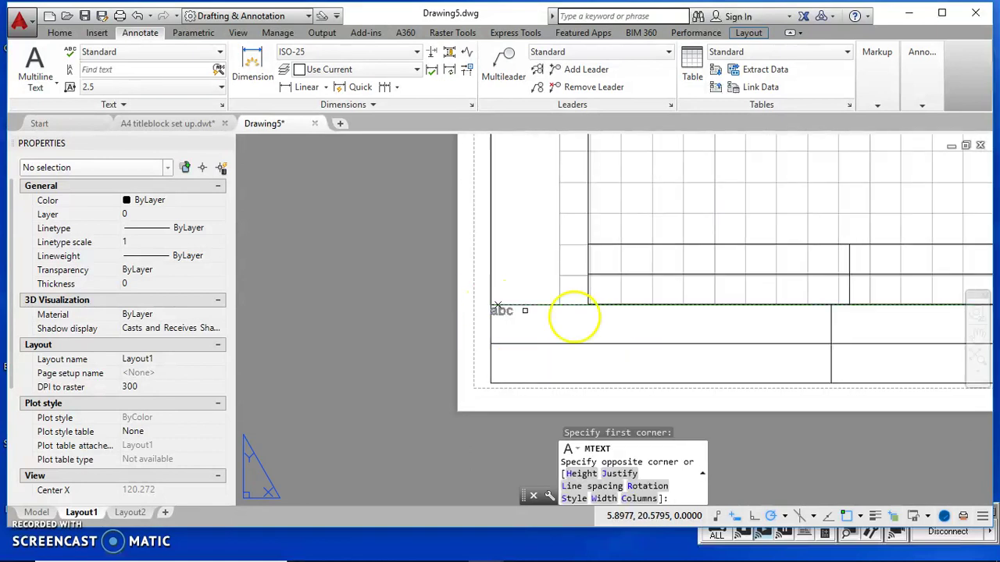
left_click(828, 342)
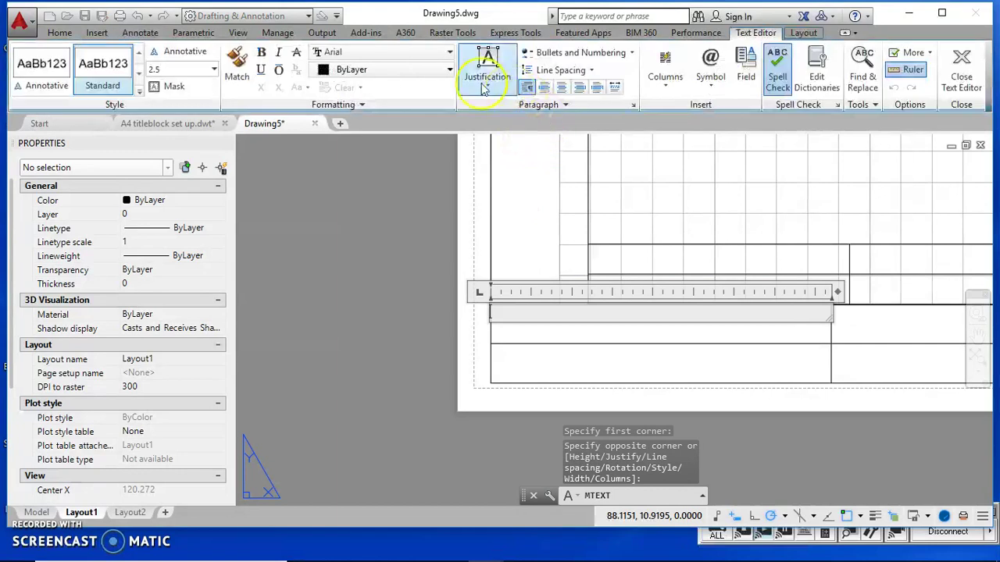
left_click(500, 88)
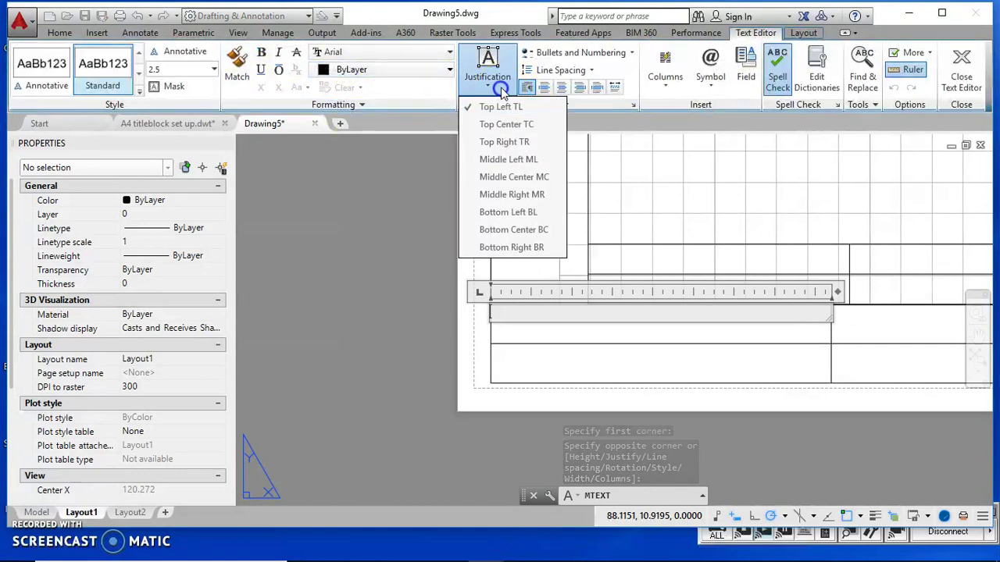
left_click(513, 177)
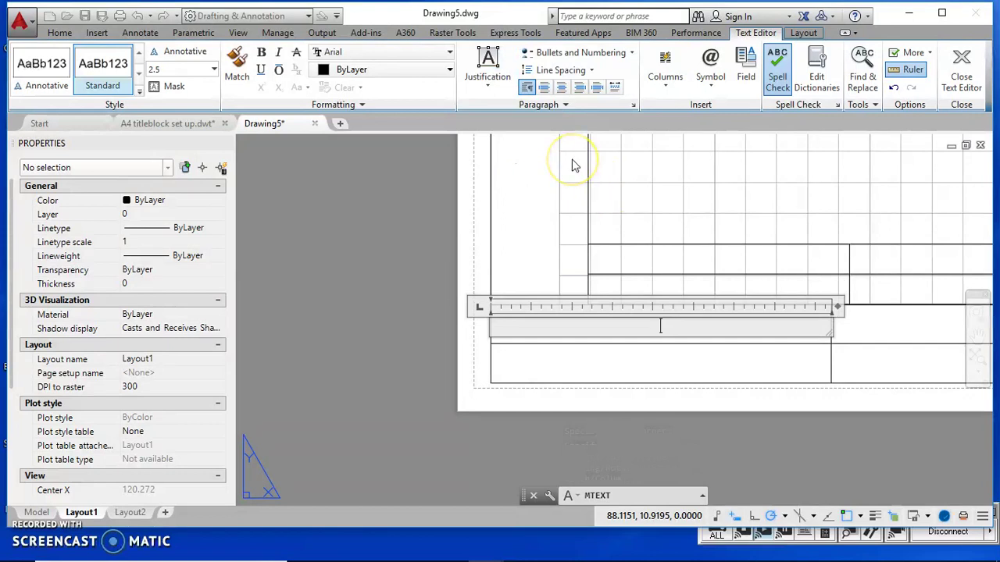
type("NCHS")
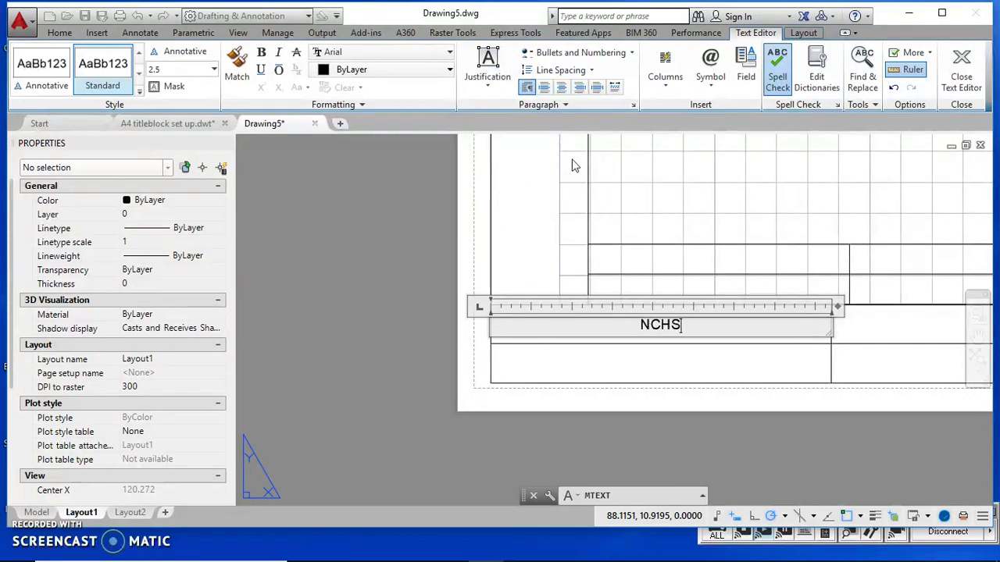
left_click(336, 373)
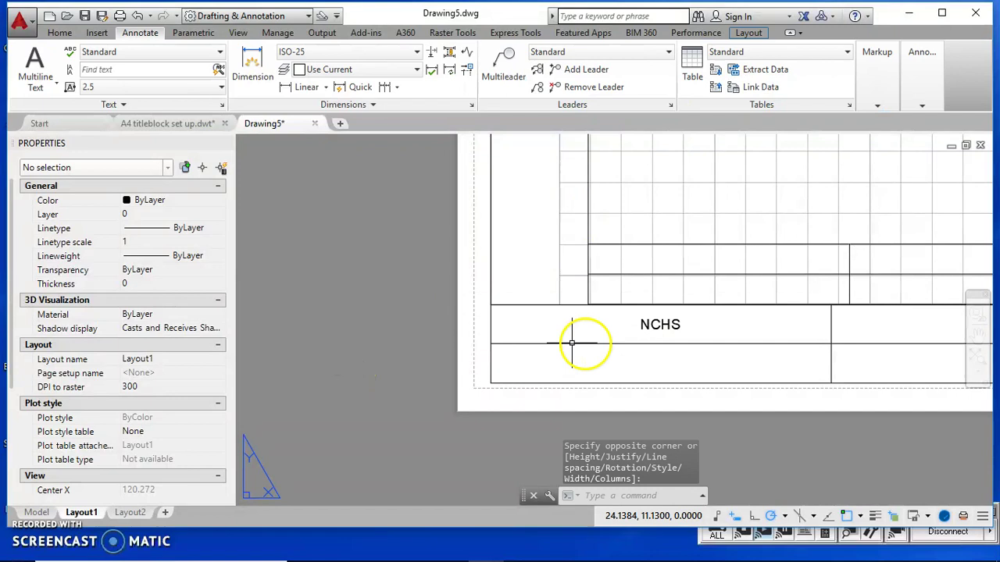
Step: Copy the NCHS text from the upper-left title cell to the cell below it and to both second-column cells
left_click(642, 327)
type("COPY")
key("Return")
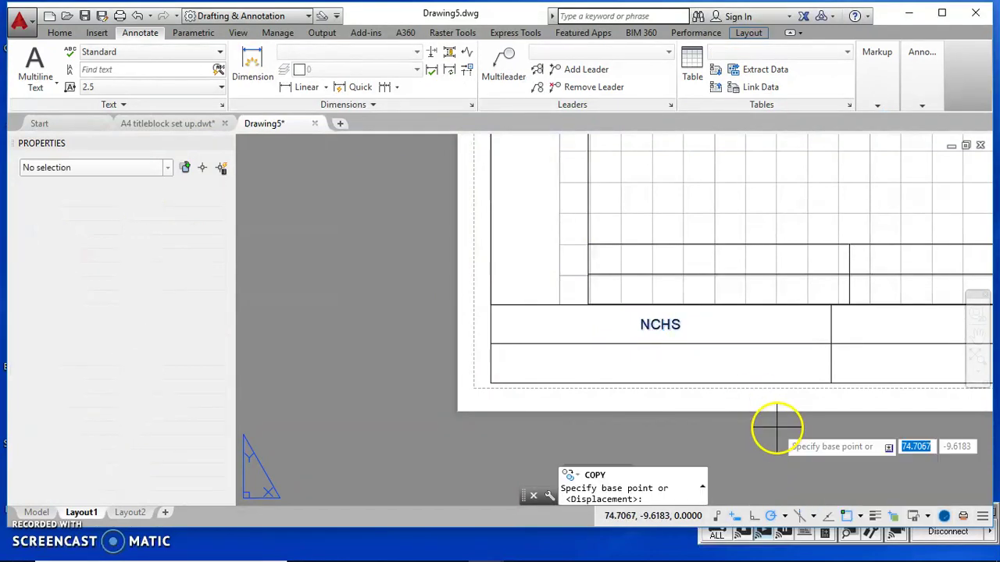
left_click(490, 304)
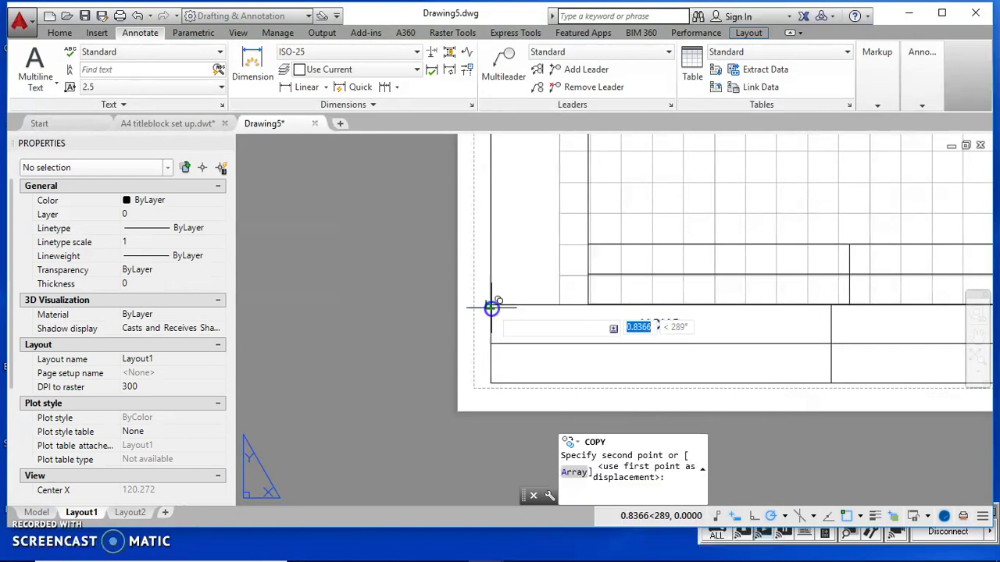
scroll(491, 346, "down", 2)
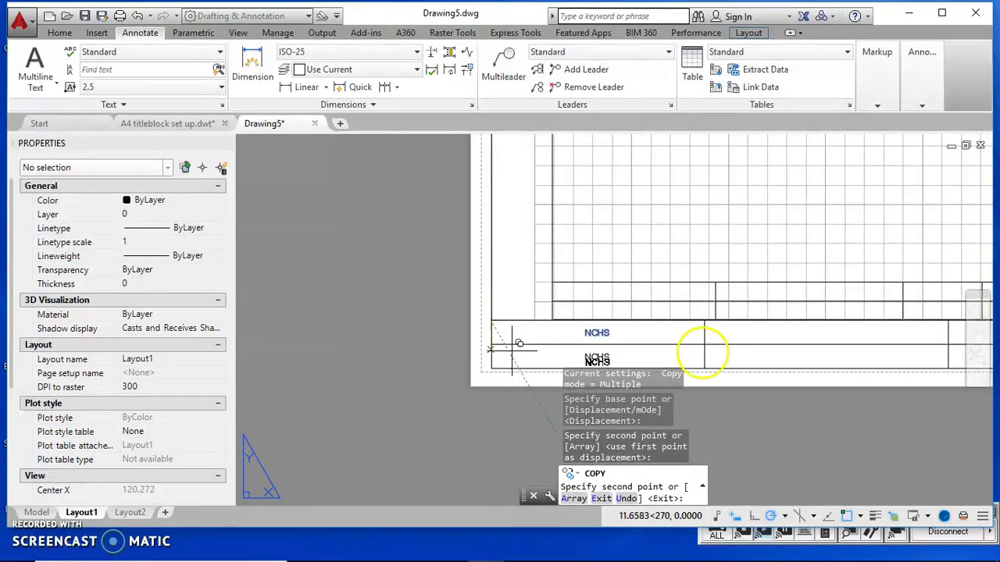
left_click(706, 319)
left_click(706, 343)
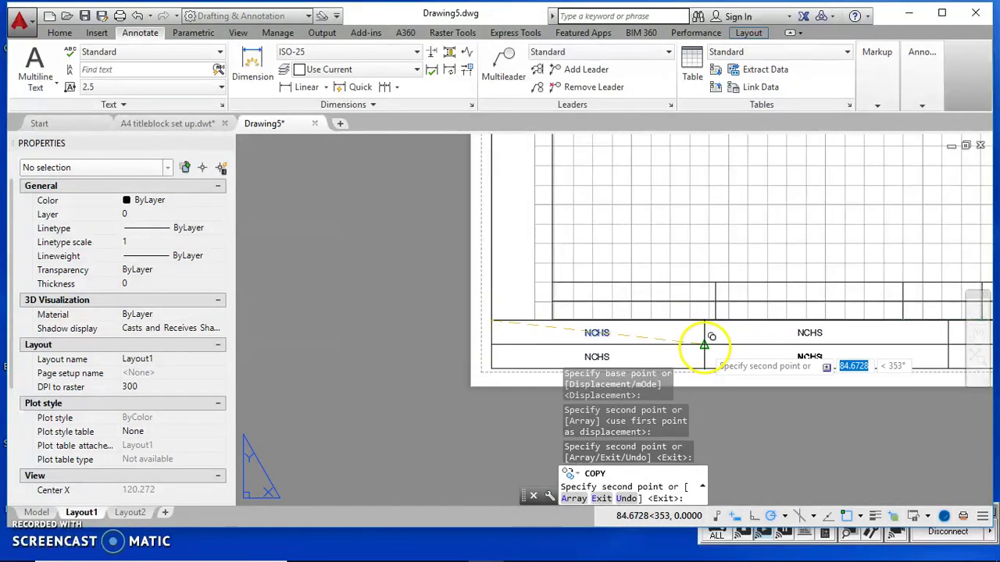
Step: Place copies of the NCHS text for the upper and lower third-column cells and end the Copy command
scroll(710, 342, "down", 2)
scroll(692, 346, "up", 2)
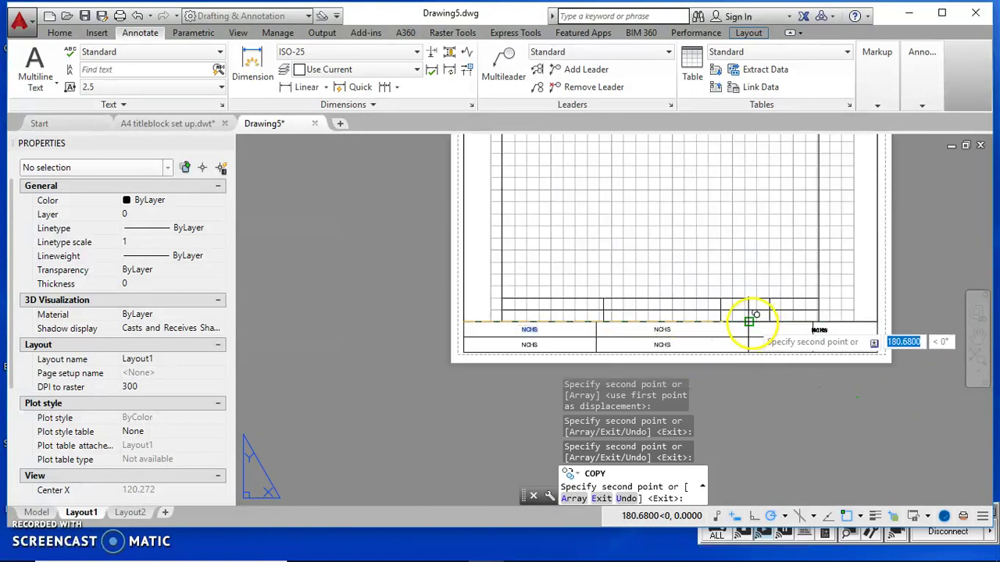
left_click(752, 316)
left_click(816, 329)
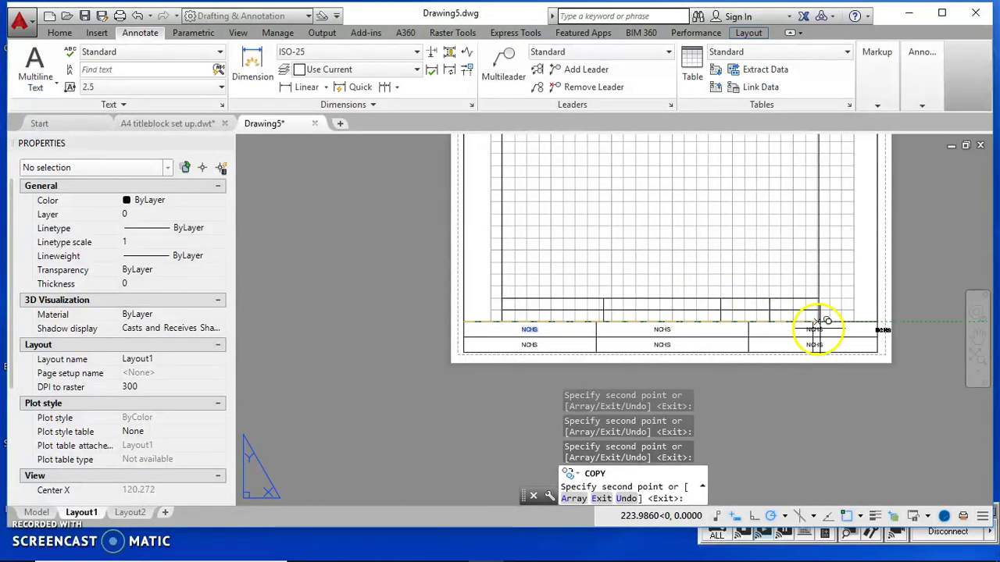
scroll(816, 326, "up", 2)
left_click(815, 322)
key("Escape")
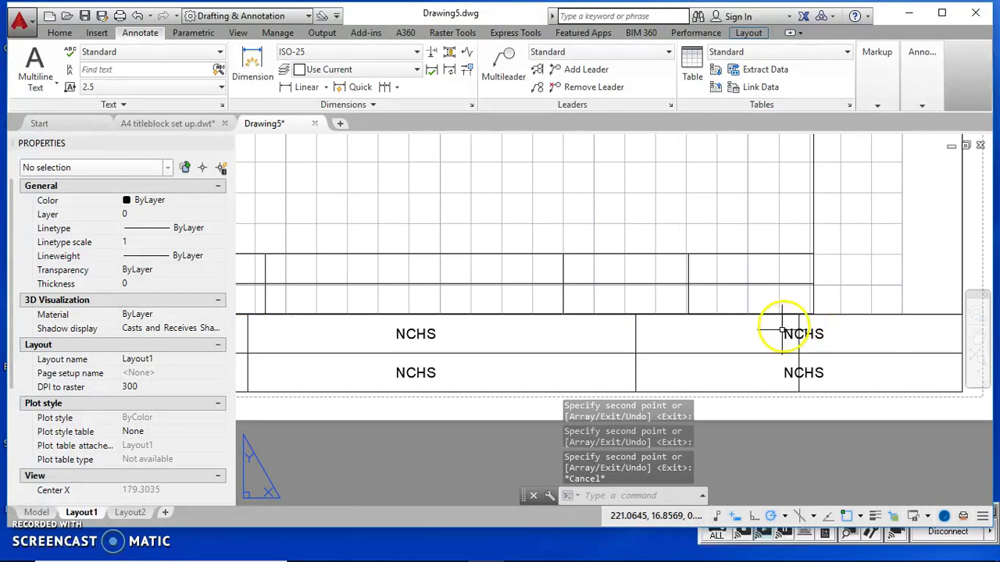
Step: Move the two off-centre NCHS texts horizontally to the middle of the third-column cells
left_click(803, 334)
left_click_drag(803, 334, 722, 334)
key("Escape")
left_click(803, 373)
left_click_drag(803, 372, 726, 372)
key("Escape")
key("Escape")
Step: Copy the upper third-column NCHS text to both cells of the last column, using the third column's upper-left corner as base point
left_click(725, 334)
type("copy")
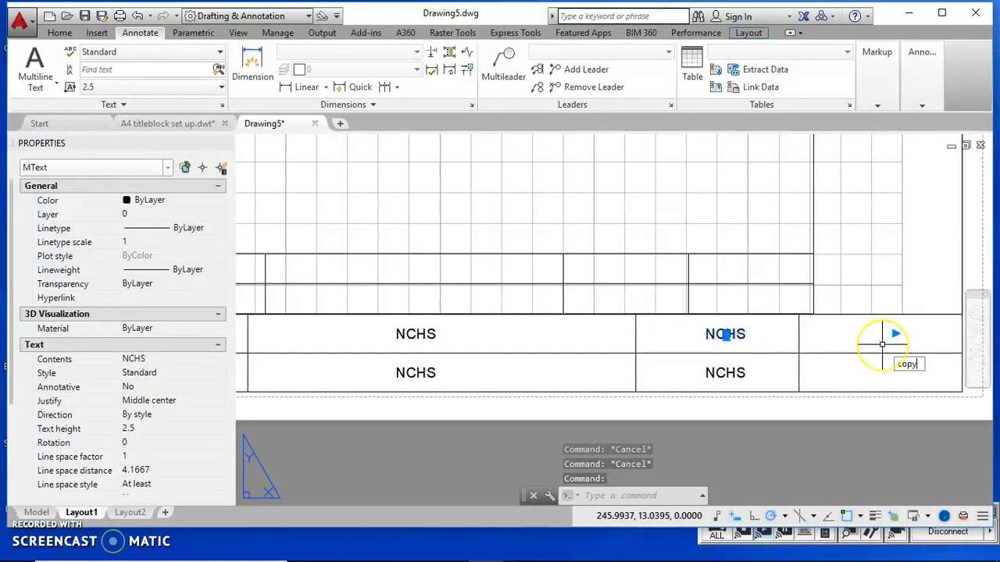
key("Return")
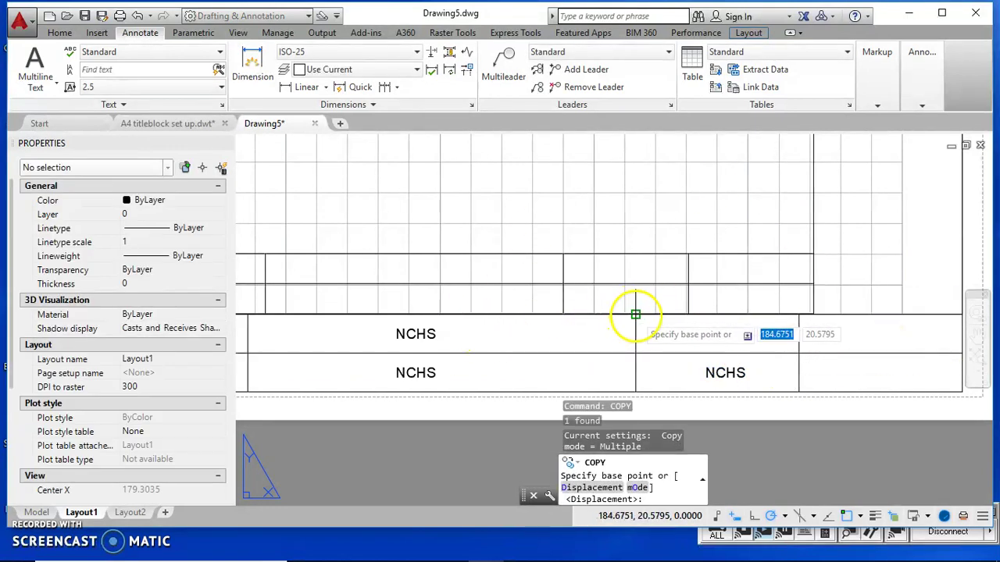
left_click(636, 314)
left_click(798, 314)
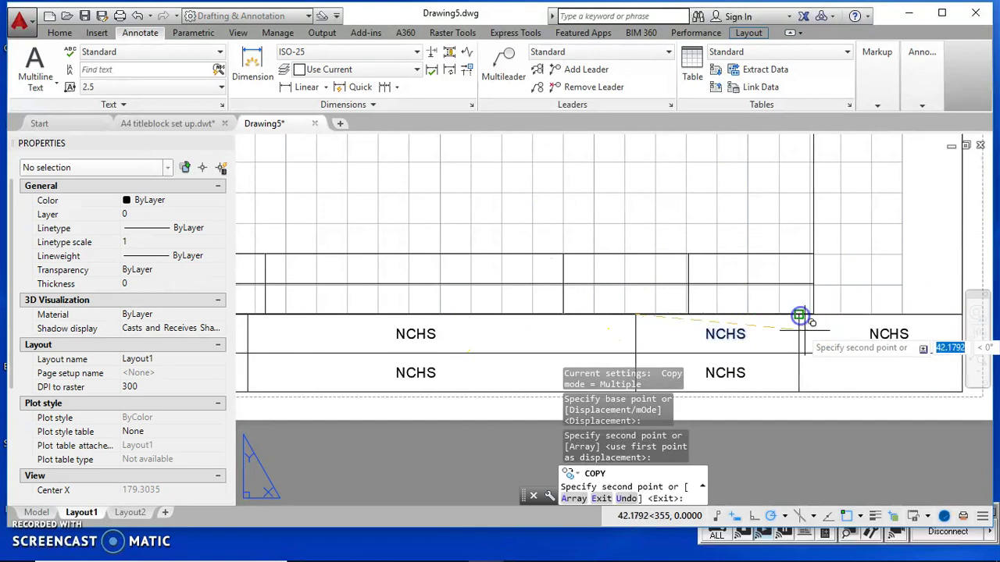
key("Escape")
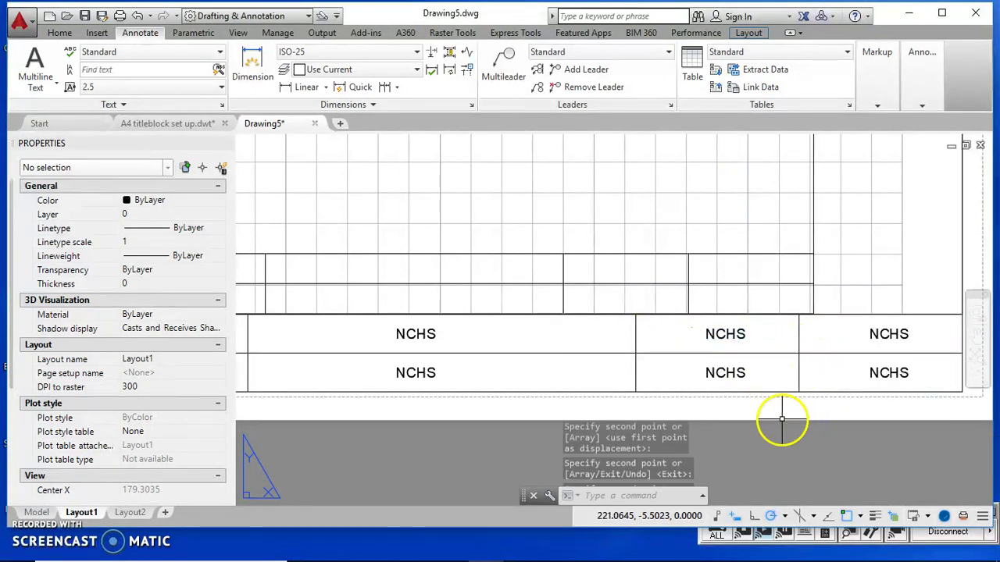
Step: Change the text in the lower-left title cell to ENGINEERING GRAPHICS I
scroll(335, 346, "down", 5)
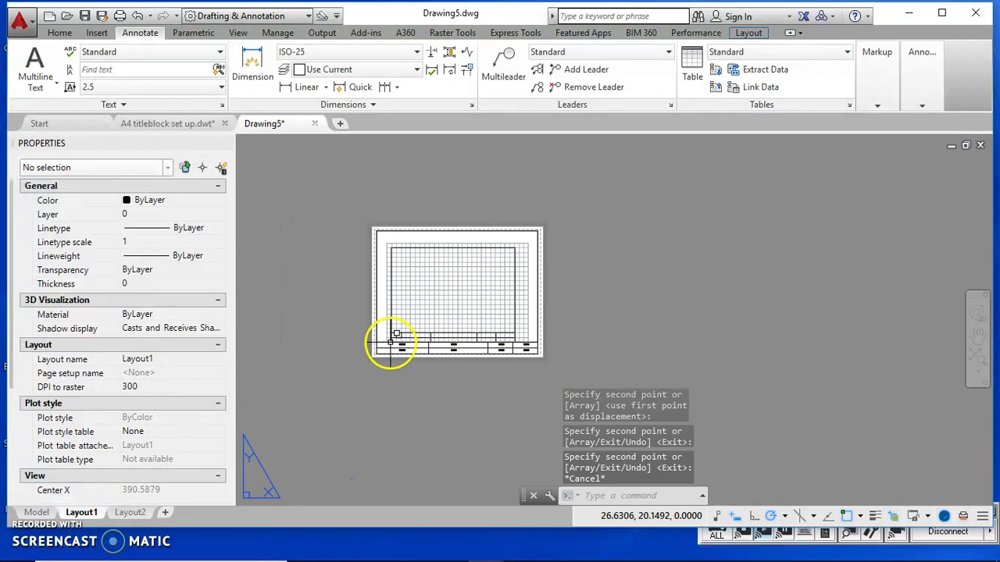
scroll(391, 348, "up", 4)
left_click(411, 391)
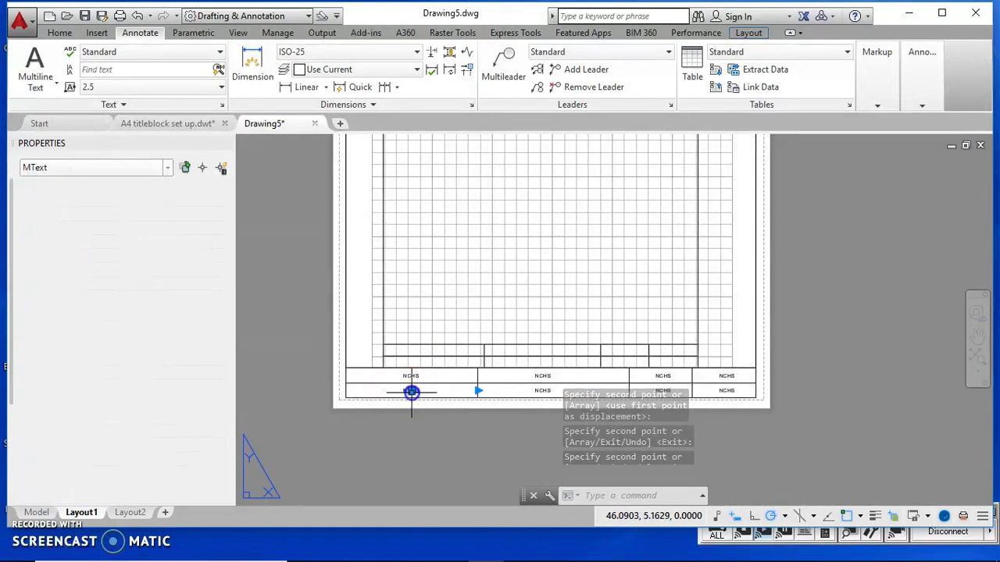
double_click(412, 392)
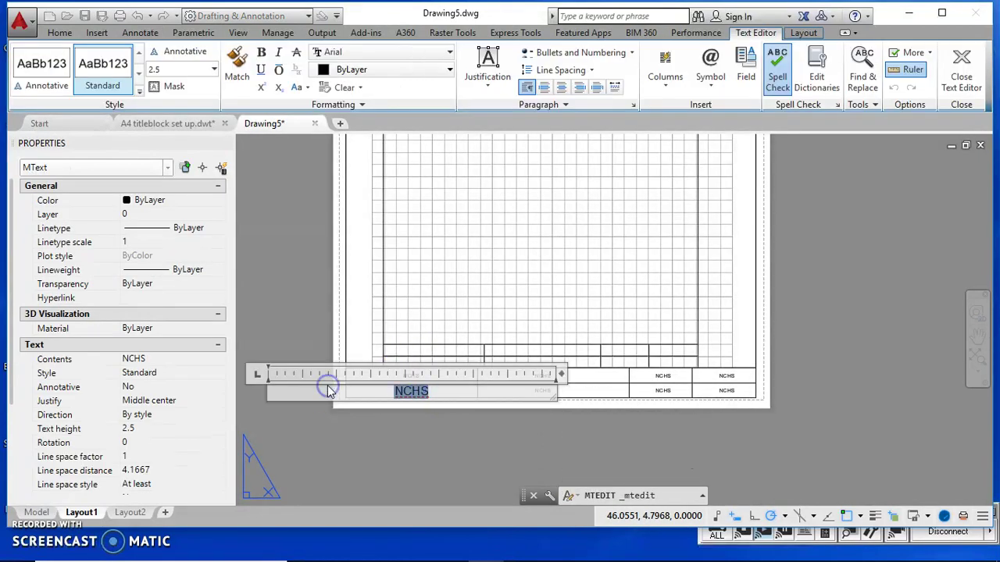
type("ENGINEERING GRPA")
key("BackSpace")
key("BackSpace")
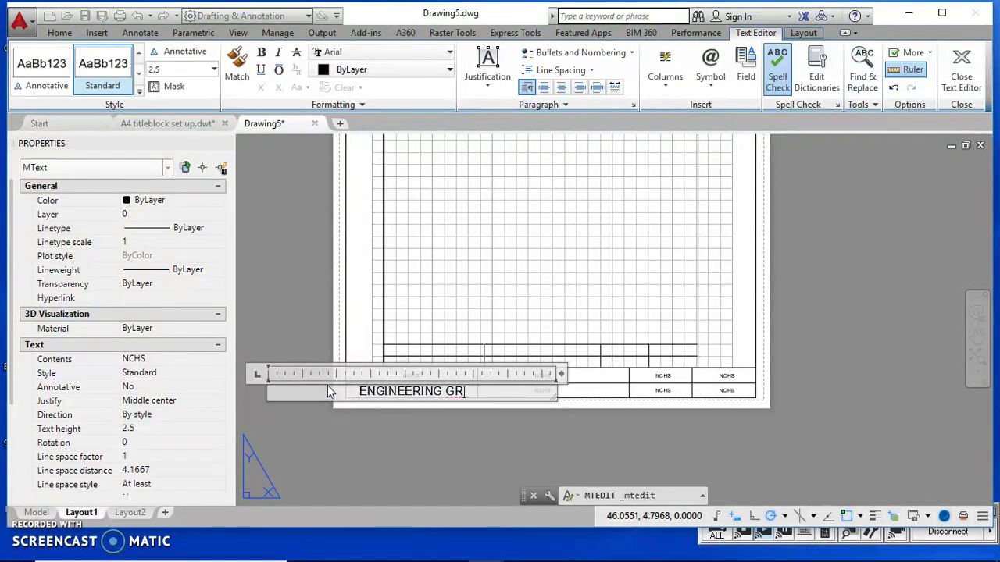
type("APHICS ")
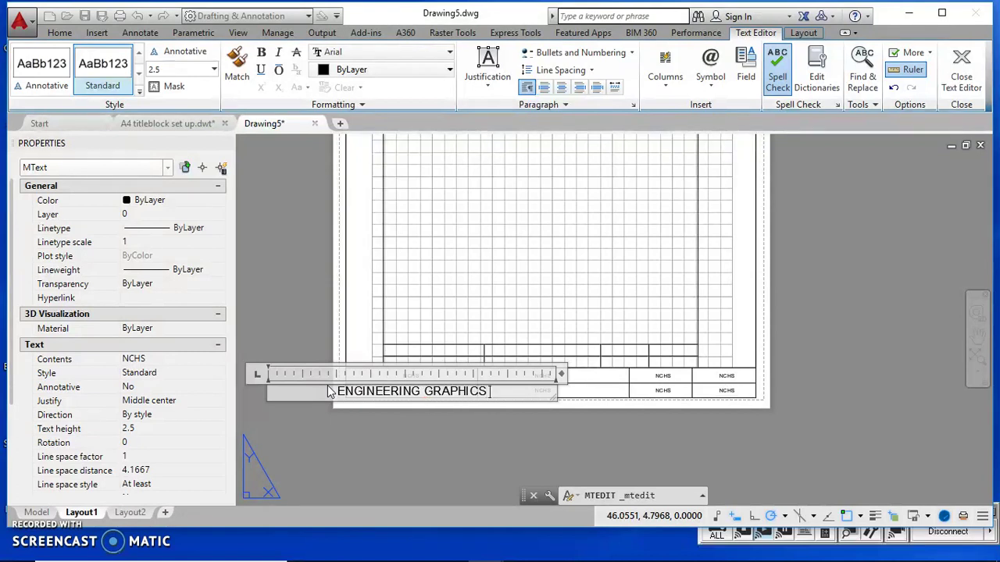
type("I")
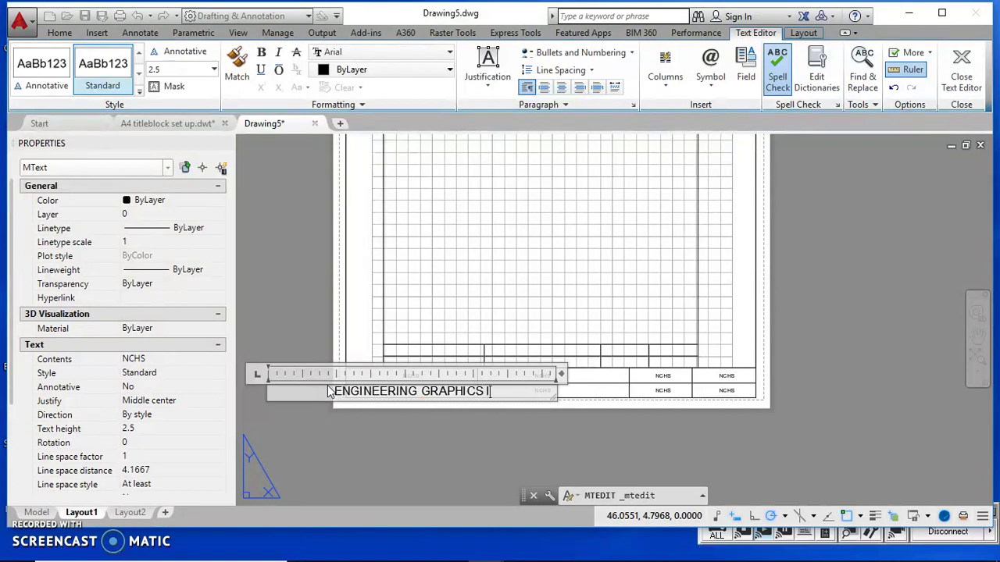
left_click(371, 468)
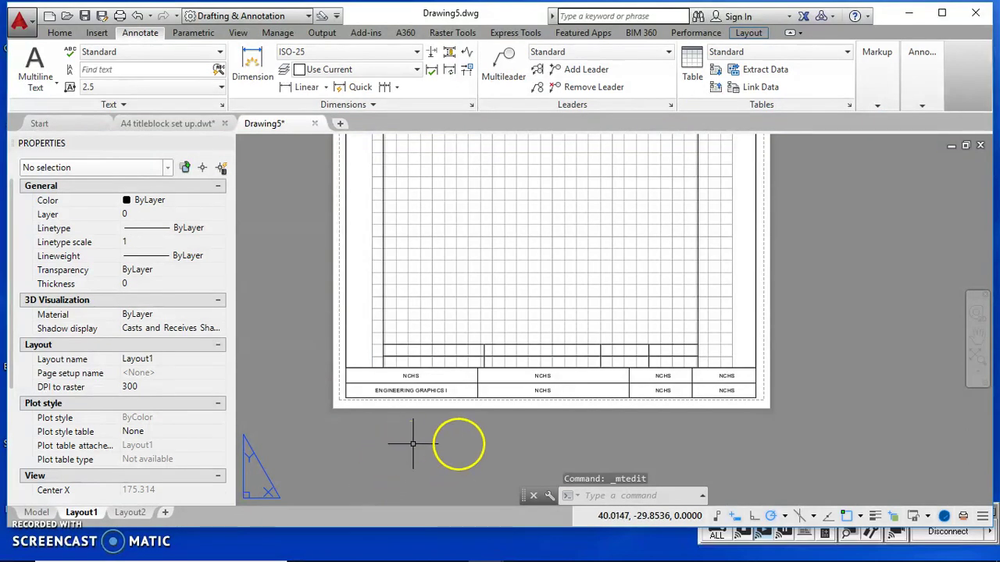
Step: Delete the original border and title strip lines from model space and return to Layout1
scroll(791, 402, "down", 2)
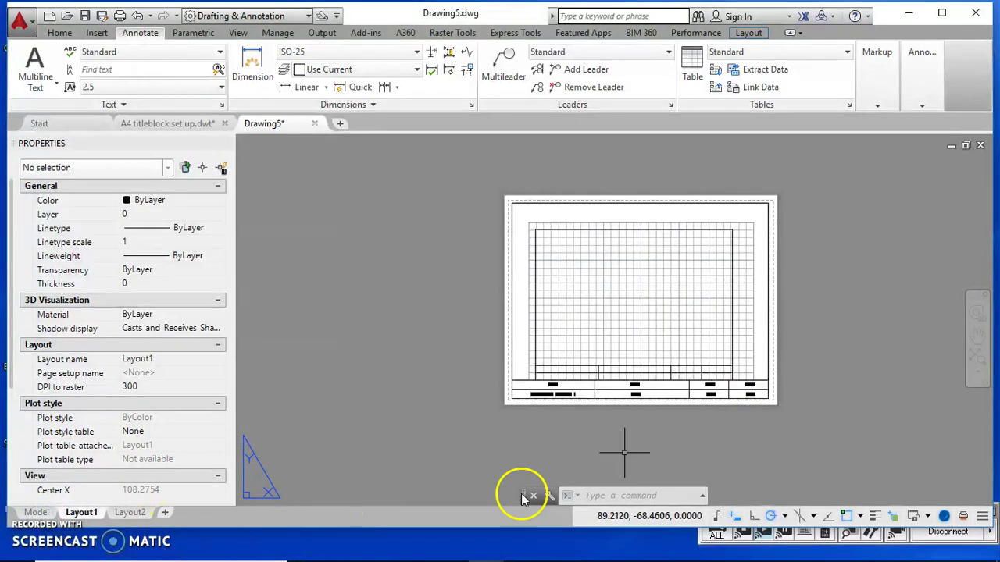
left_click(37, 512)
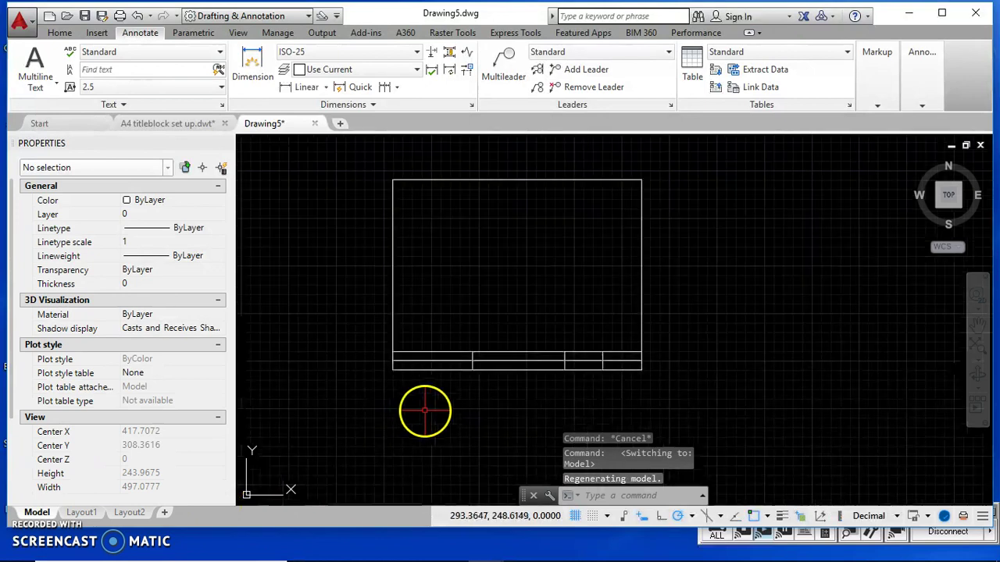
left_click(375, 175)
left_click(687, 390)
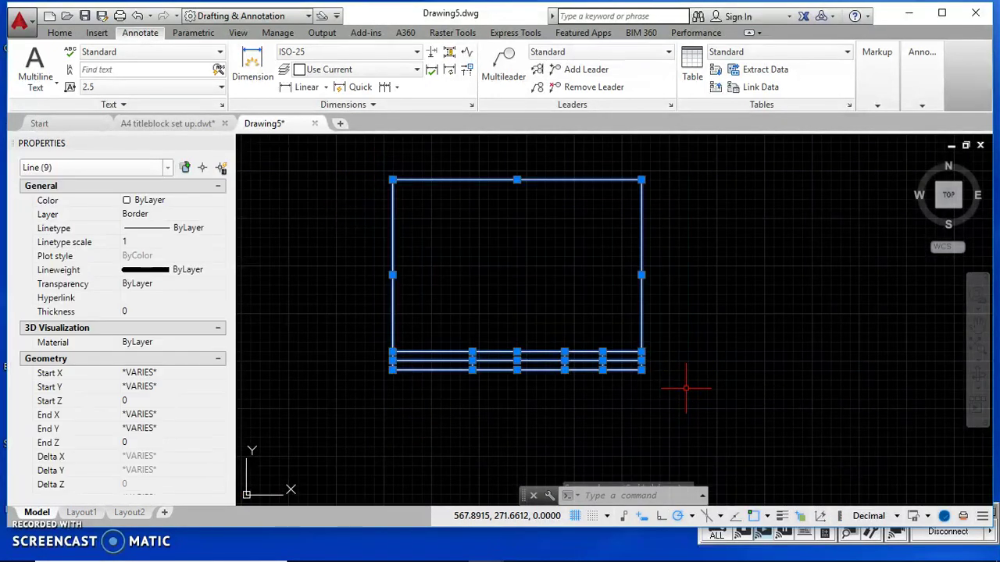
key("Delete")
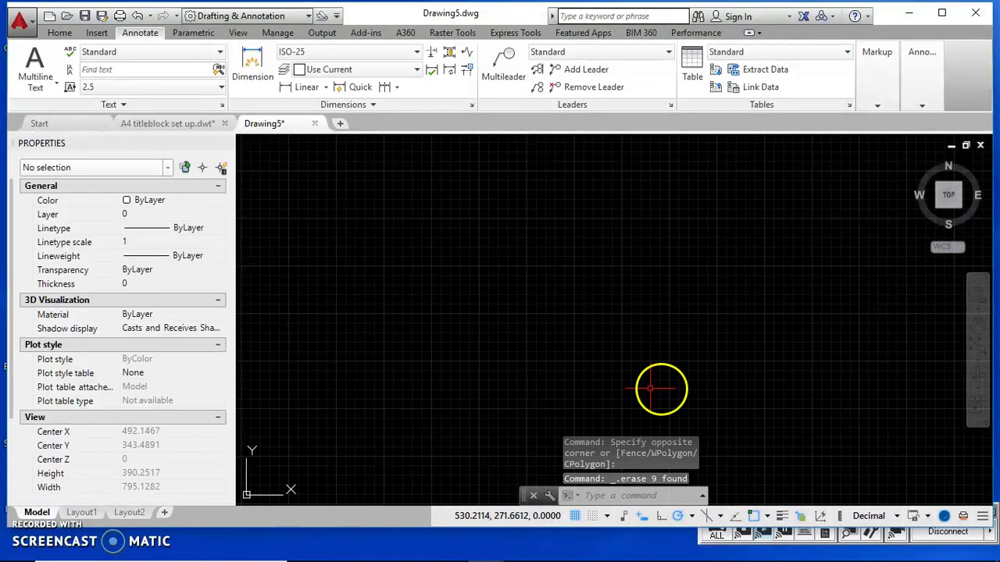
left_click(94, 516)
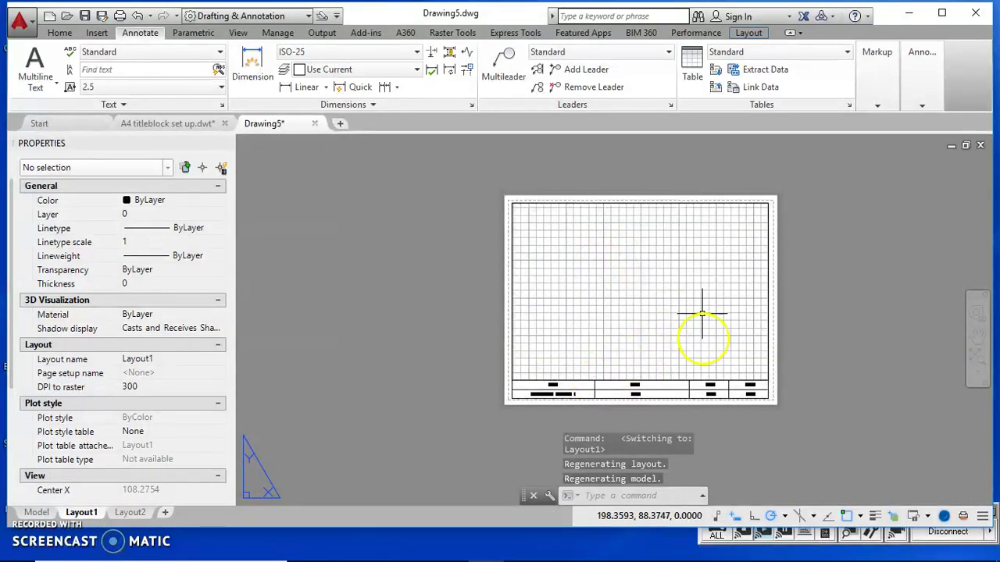
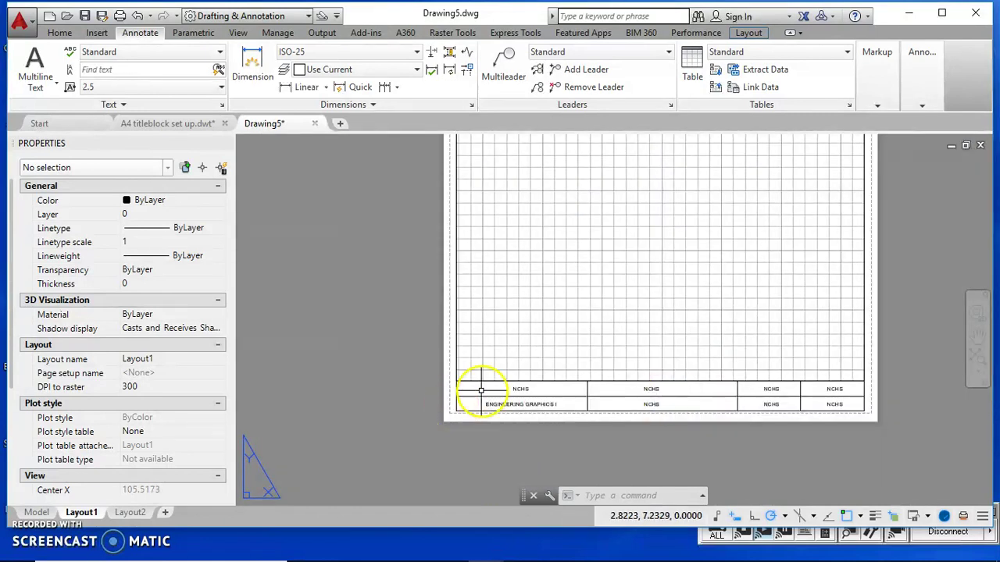
Step: Switch to model space and start saving a copy of the drawing with the file type AutoCAD Drawing Template (*.dwt)
left_click(36, 513)
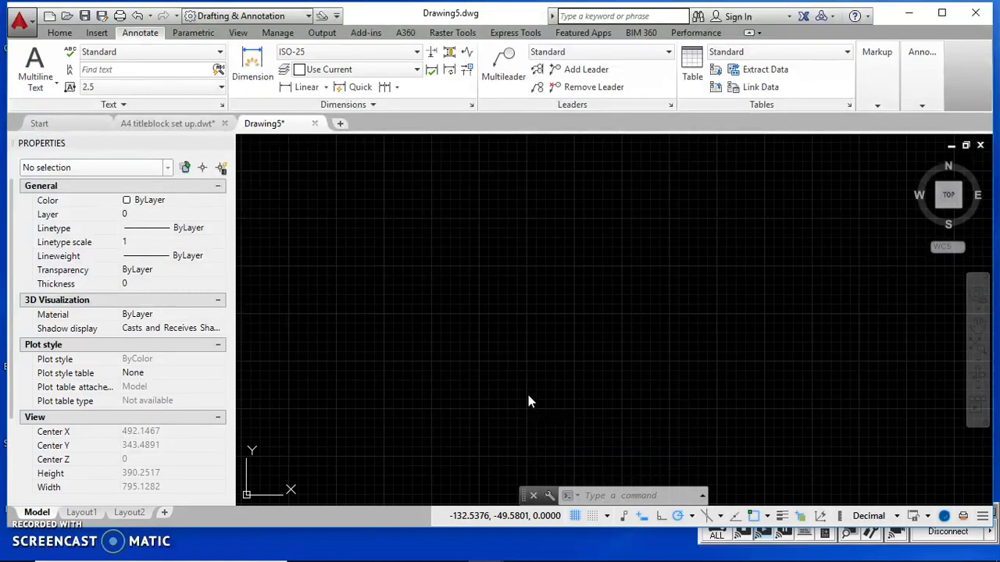
scroll(503, 353, "down", 5)
scroll(463, 397, "up", 4)
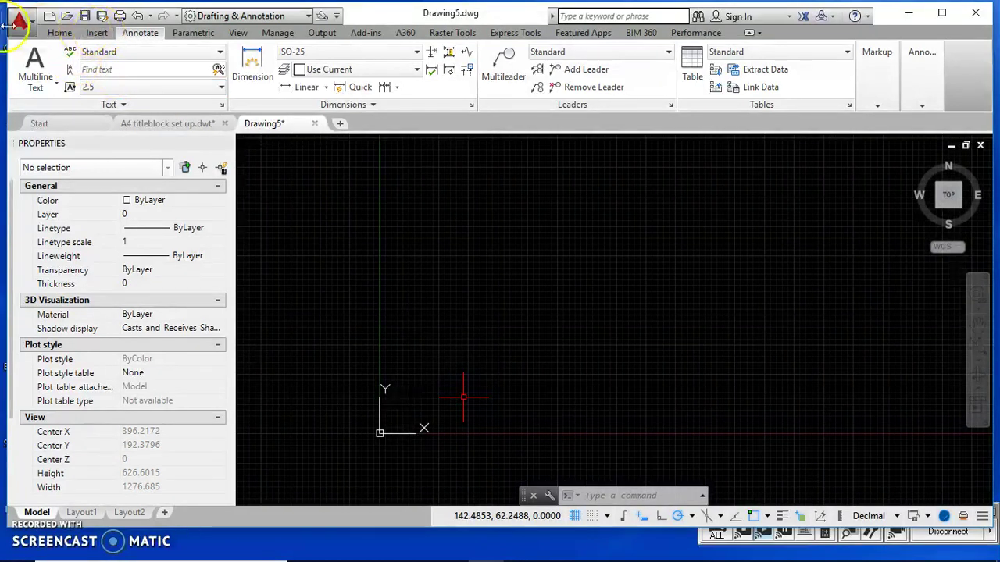
left_click(103, 17)
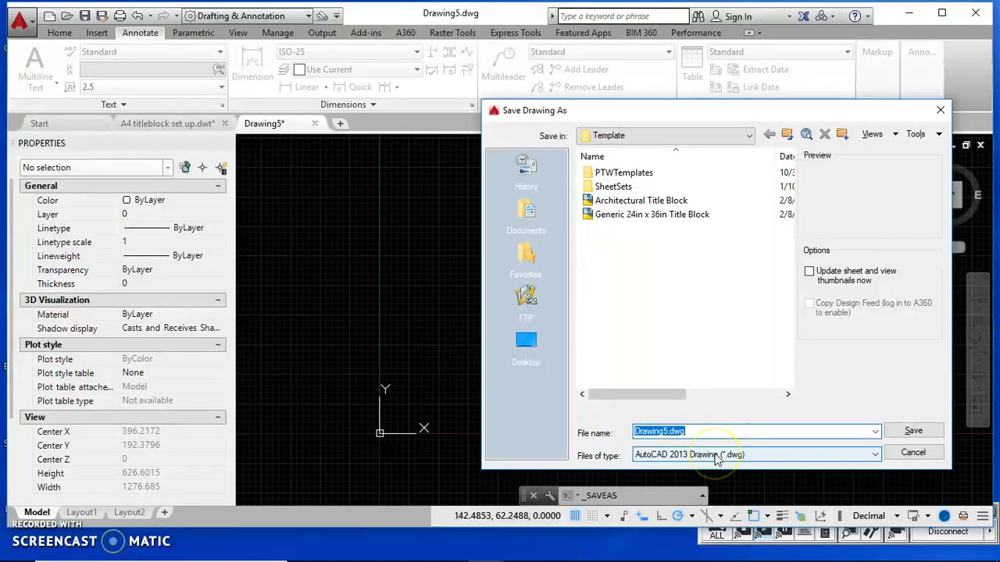
left_click(713, 455)
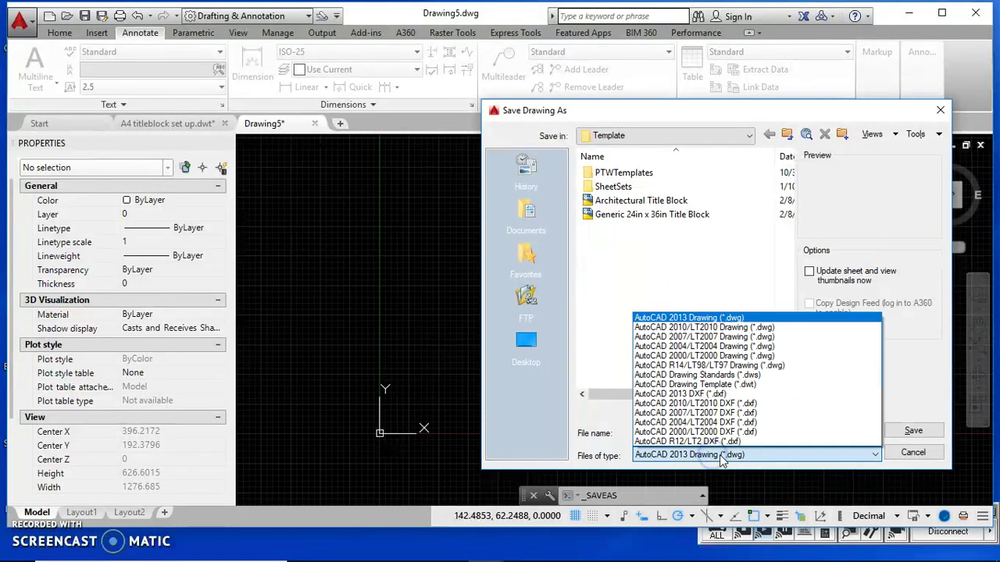
left_click(739, 391)
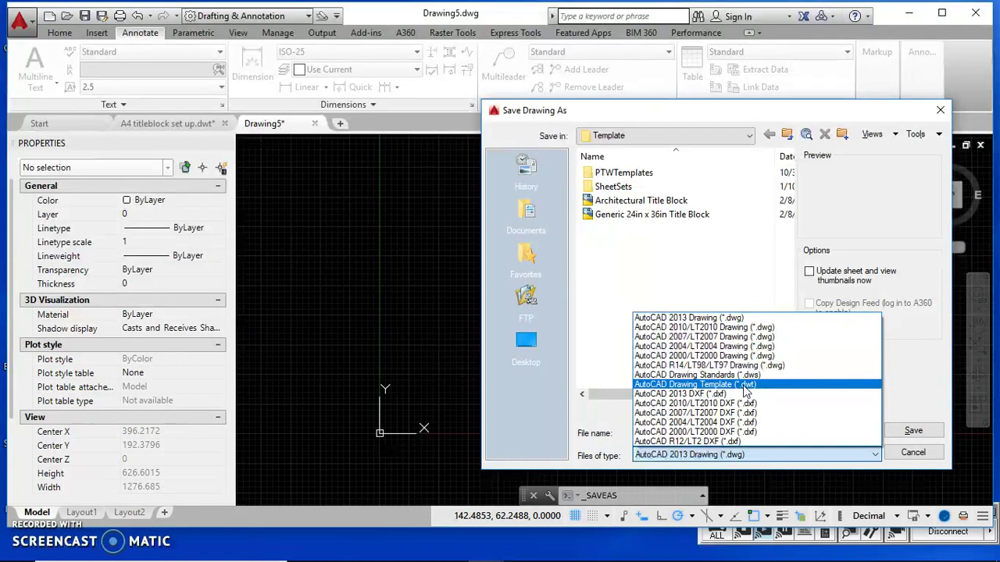
left_click(746, 318)
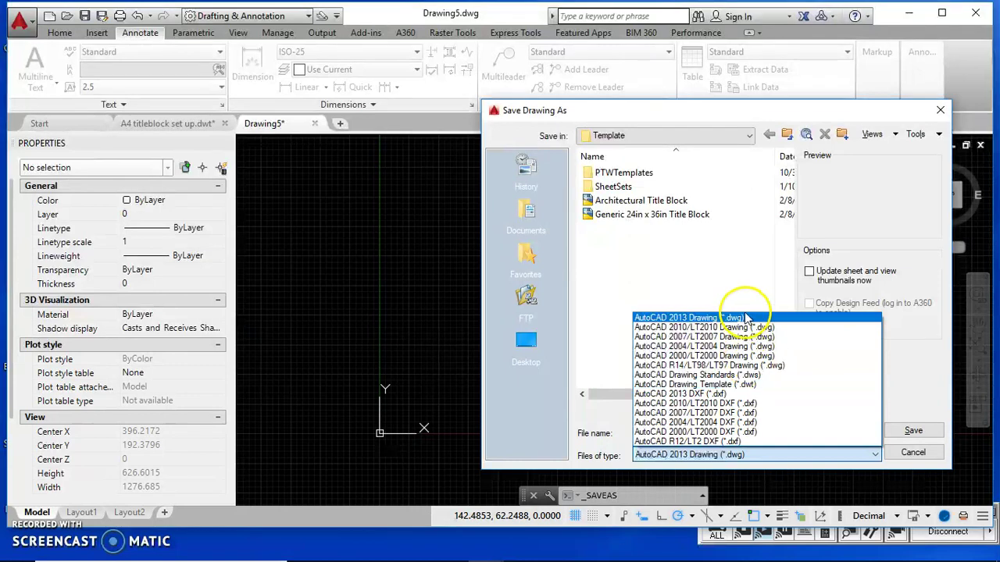
left_click(733, 384)
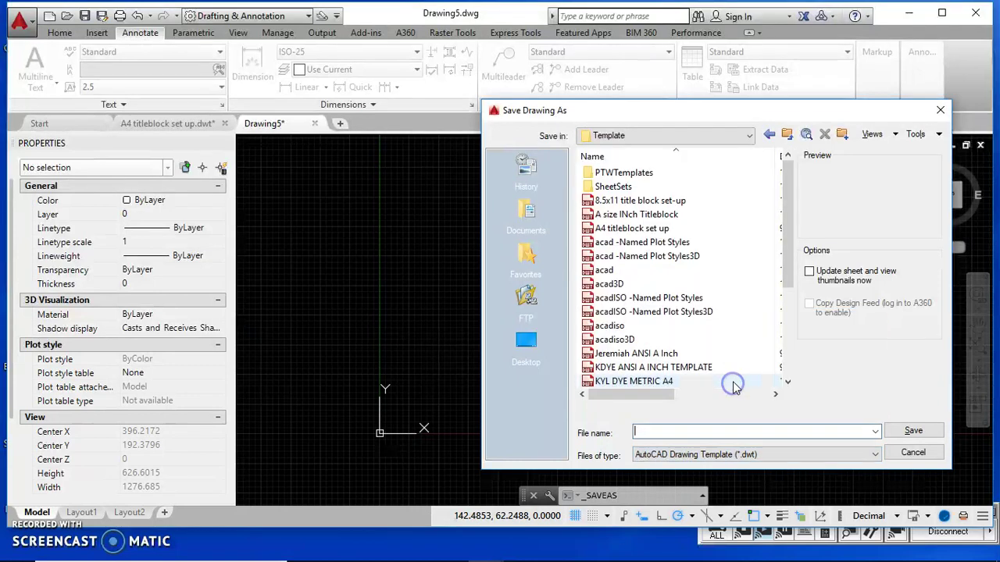
Step: Fill in the template's file name as the author's surname plus METRIC A4 TITLEBLOCK, and cancel the save
left_click(660, 430)
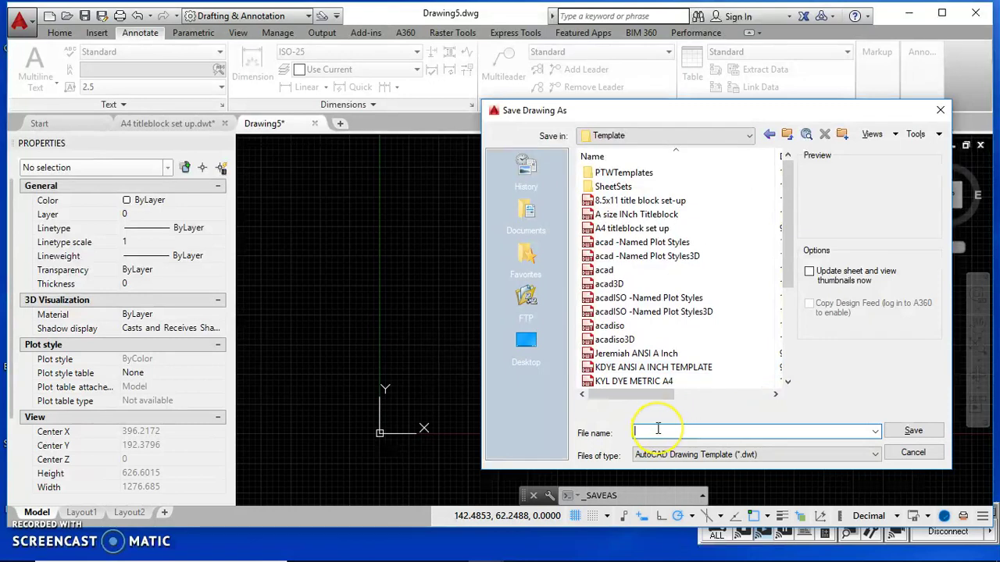
type("A")
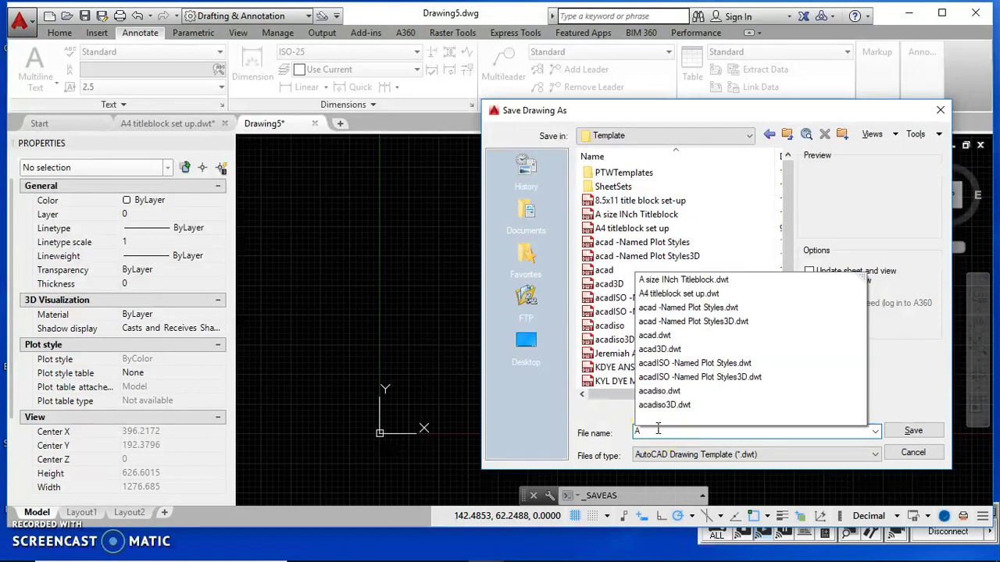
key("BackSpace")
type("METRIC A4")
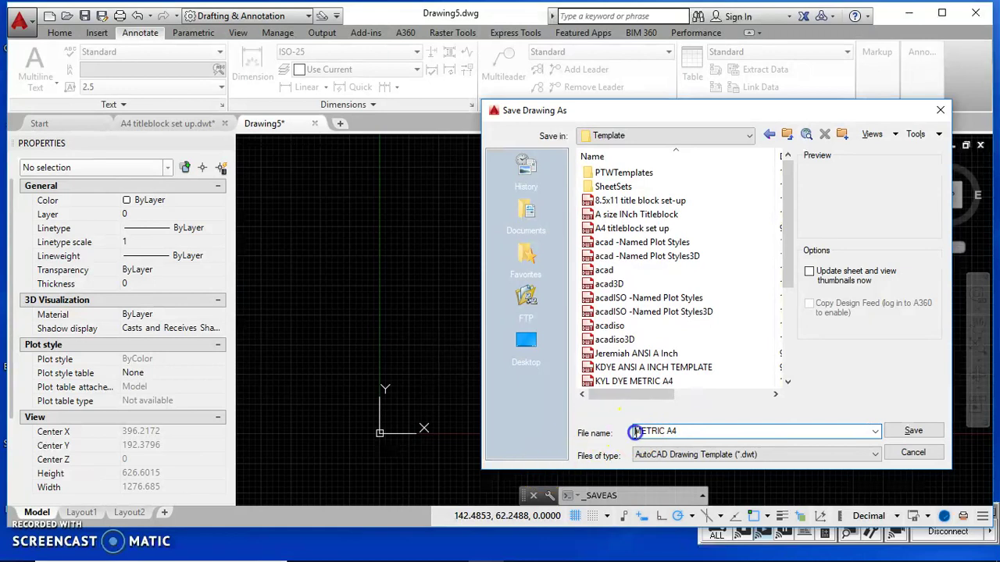
type("DI")
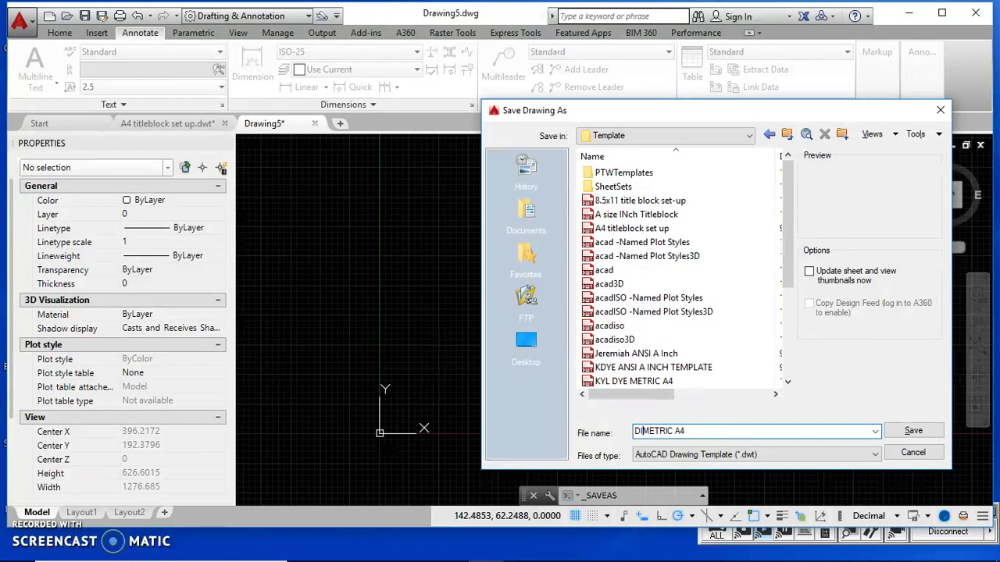
type("YE")
type("TITLEBLOCK")
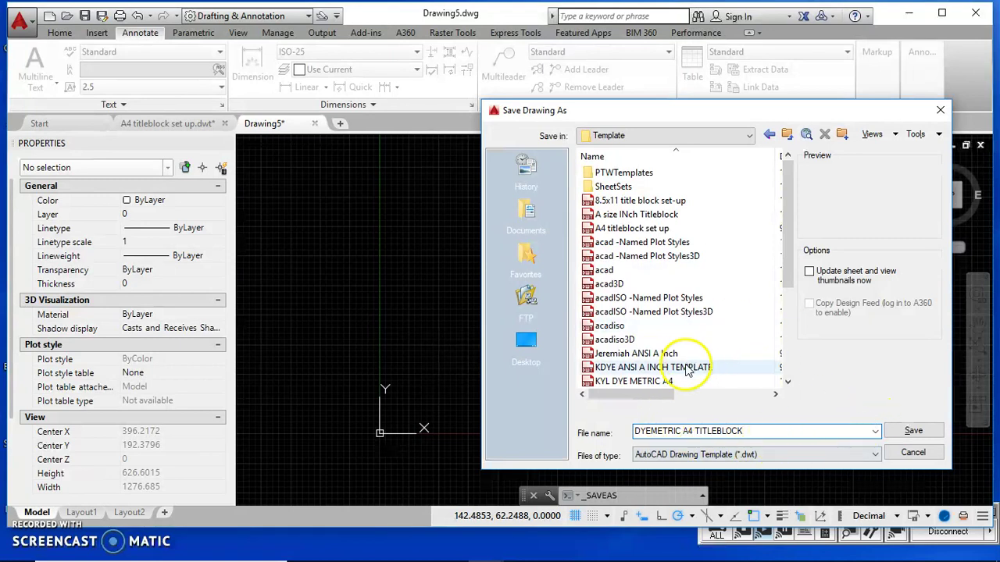
left_click(913, 453)
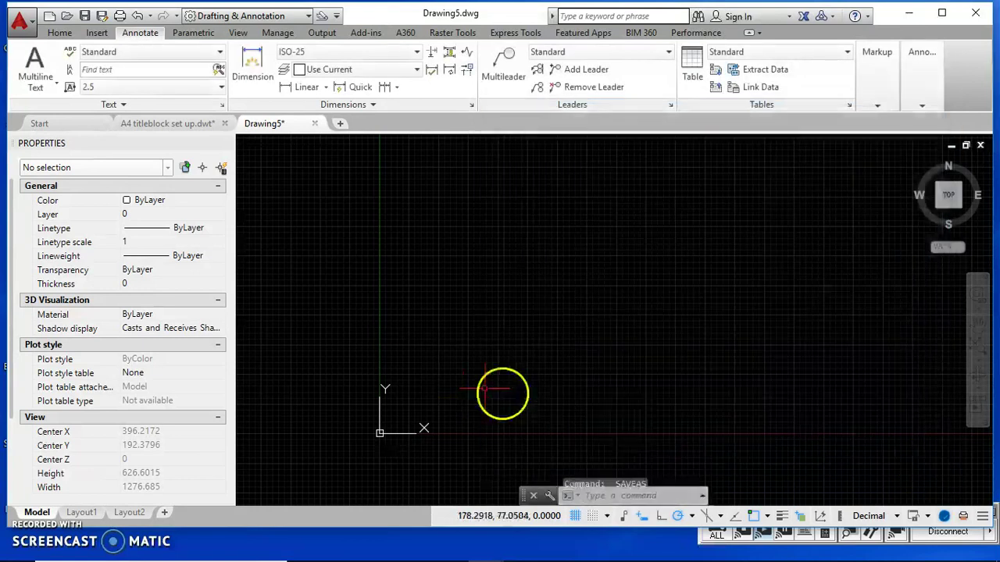
Step: Browse the drawing templates offered on the Start page and close A4 titleblock set up.dwt without saving its changes
left_click(41, 123)
left_click(187, 344)
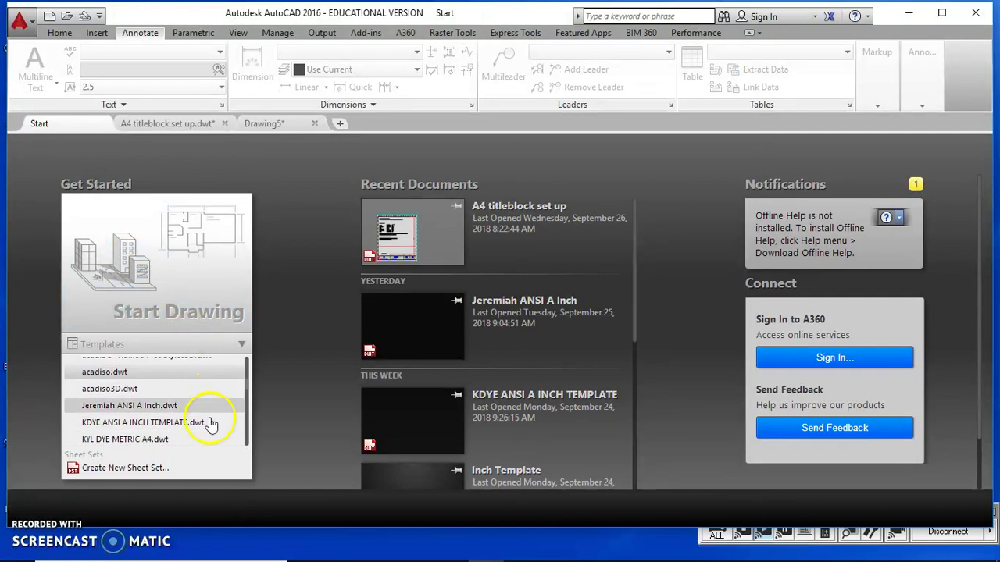
scroll(213, 428, "down", 2)
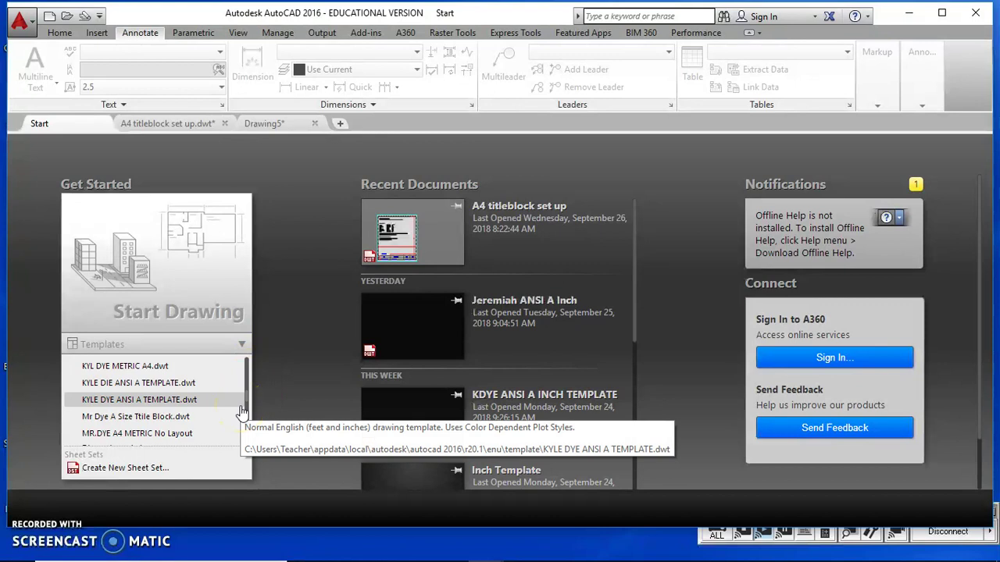
left_click(149, 123)
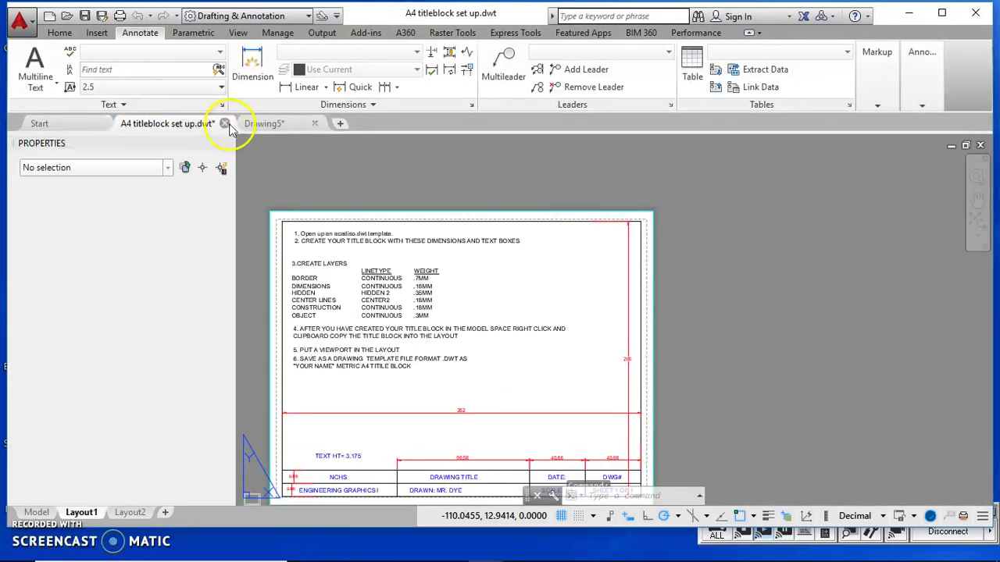
left_click(224, 123)
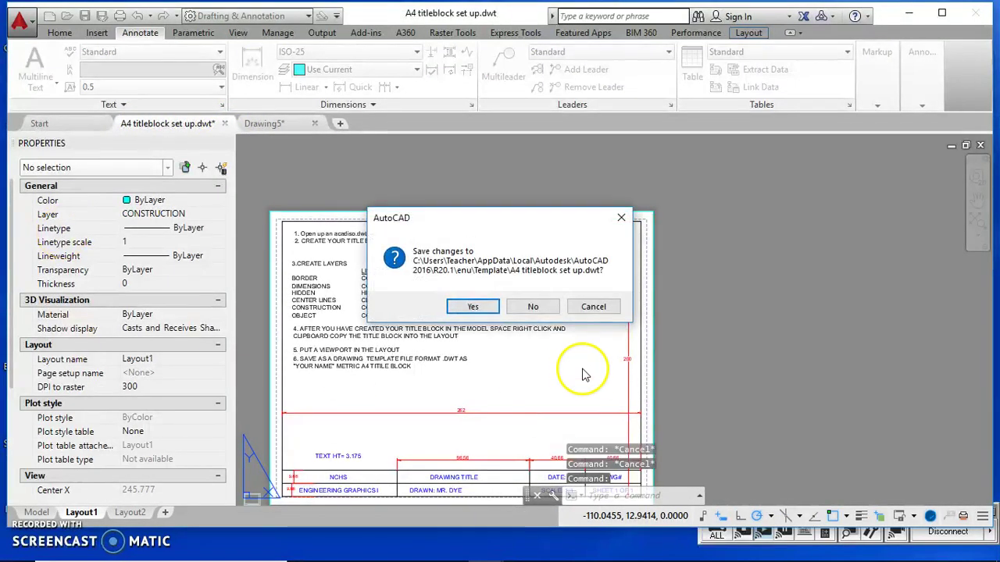
left_click(533, 306)
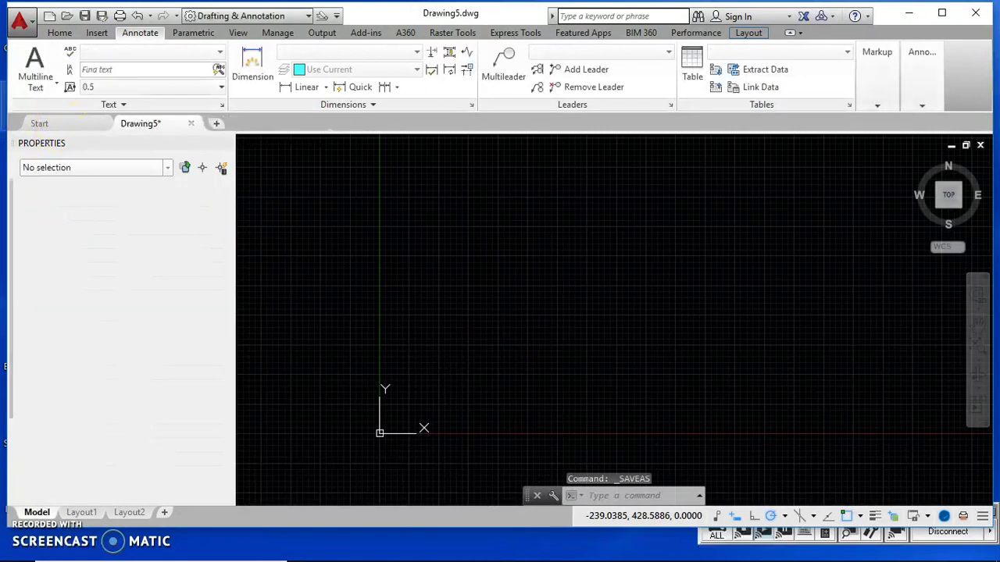
Step: Start a new drawing from the existing METRIC A4 template bearing the author's name and plot its Layout1 with the current plot settings
left_click(39, 124)
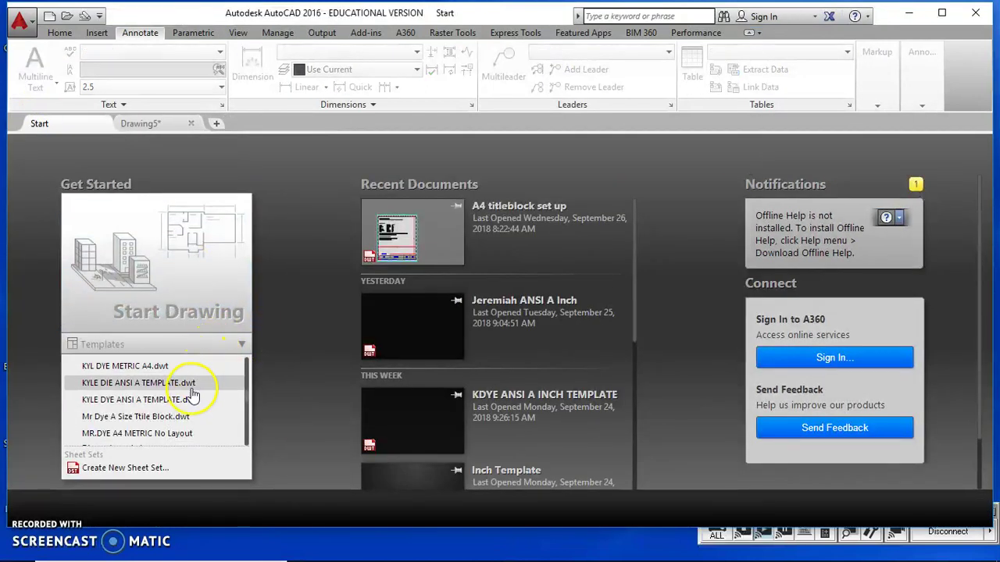
left_click(139, 367)
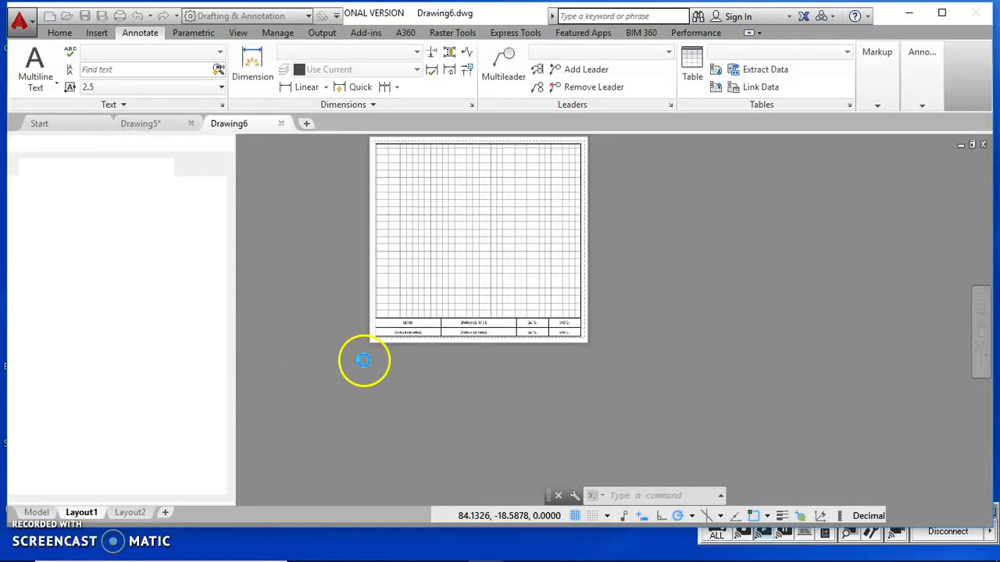
scroll(312, 312, "down", 3)
scroll(336, 405, "up", 3)
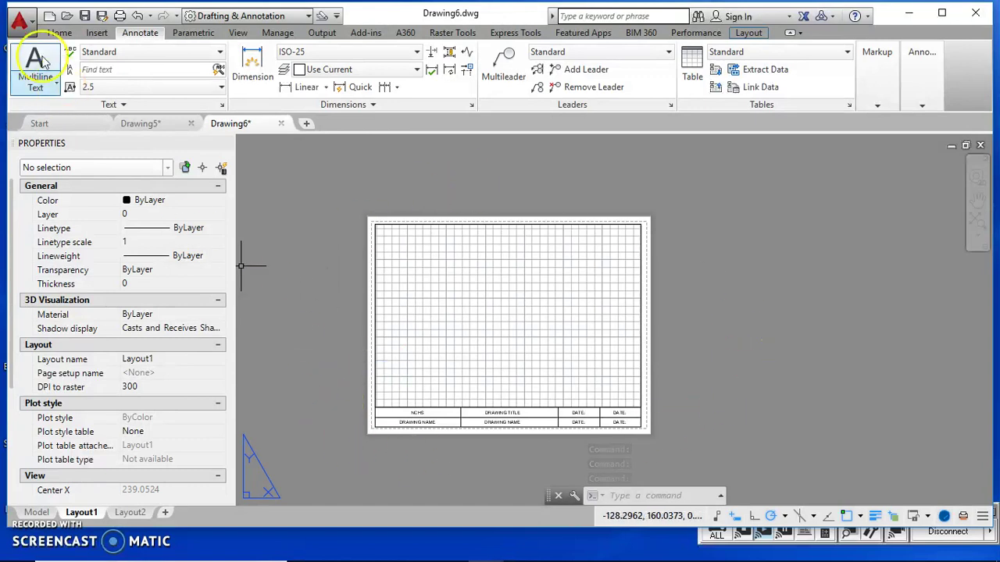
left_click(119, 15)
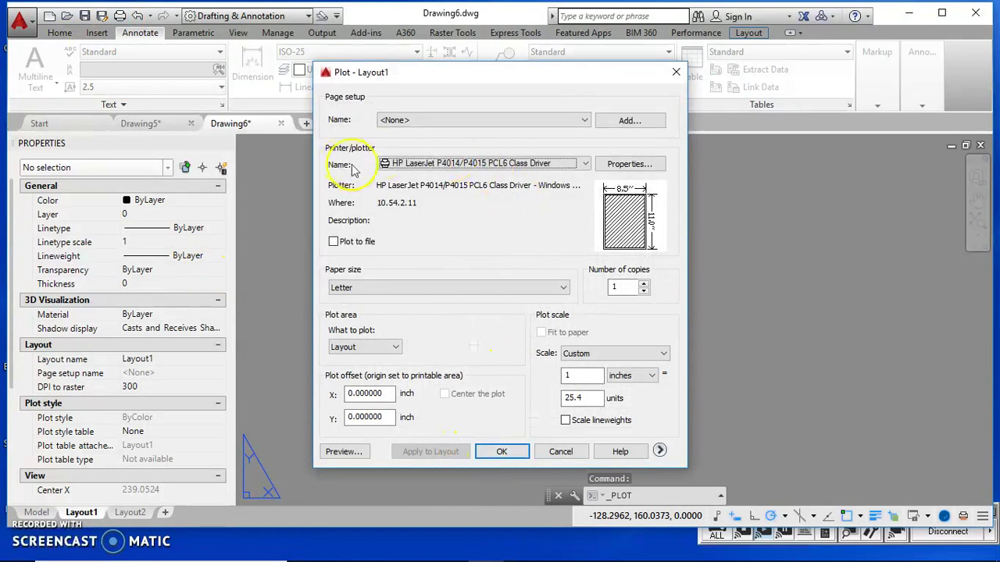
left_click(502, 453)
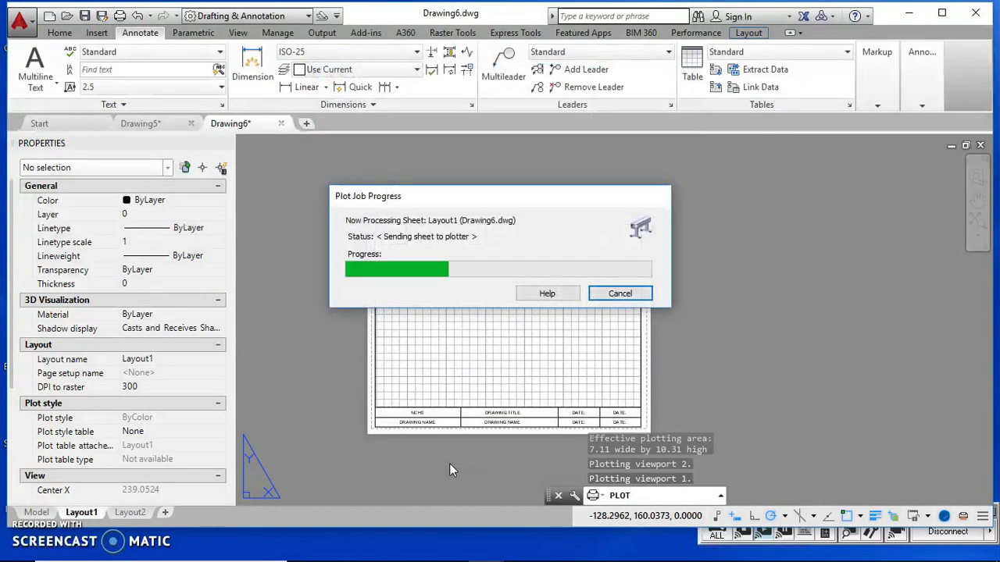